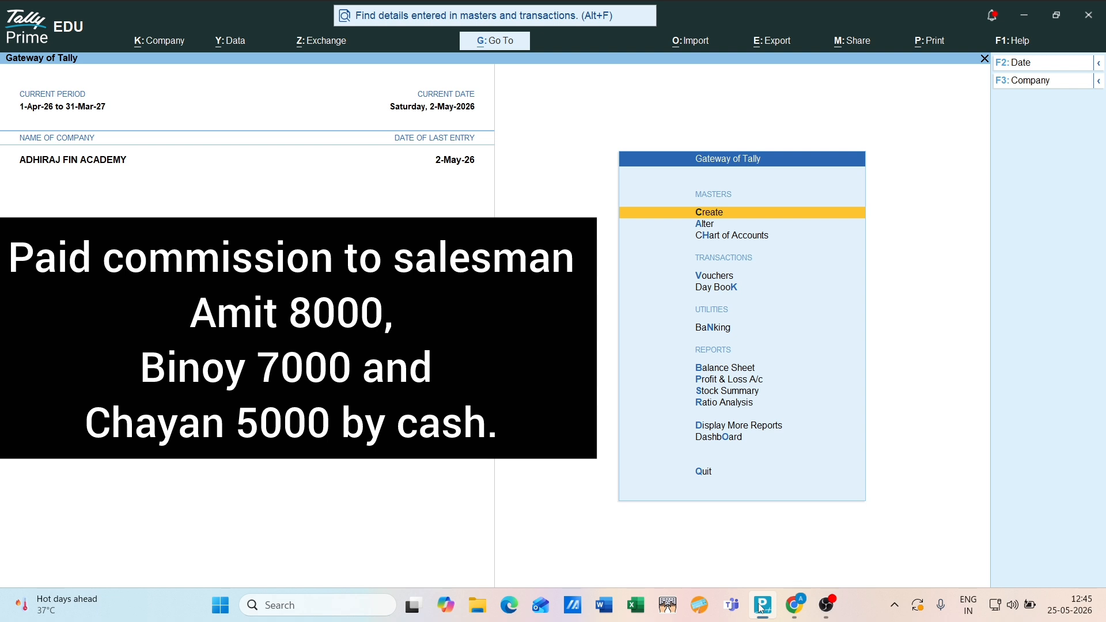
Enable Cost Centres in the company features and save the settings.
key(F11)
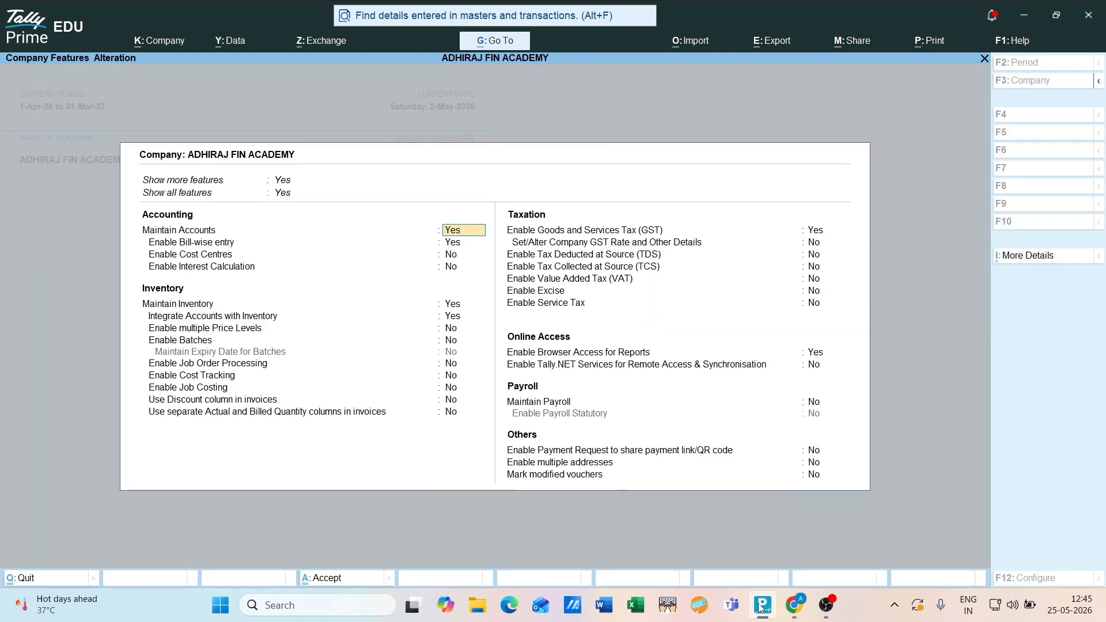
key(Return)
key(Return)
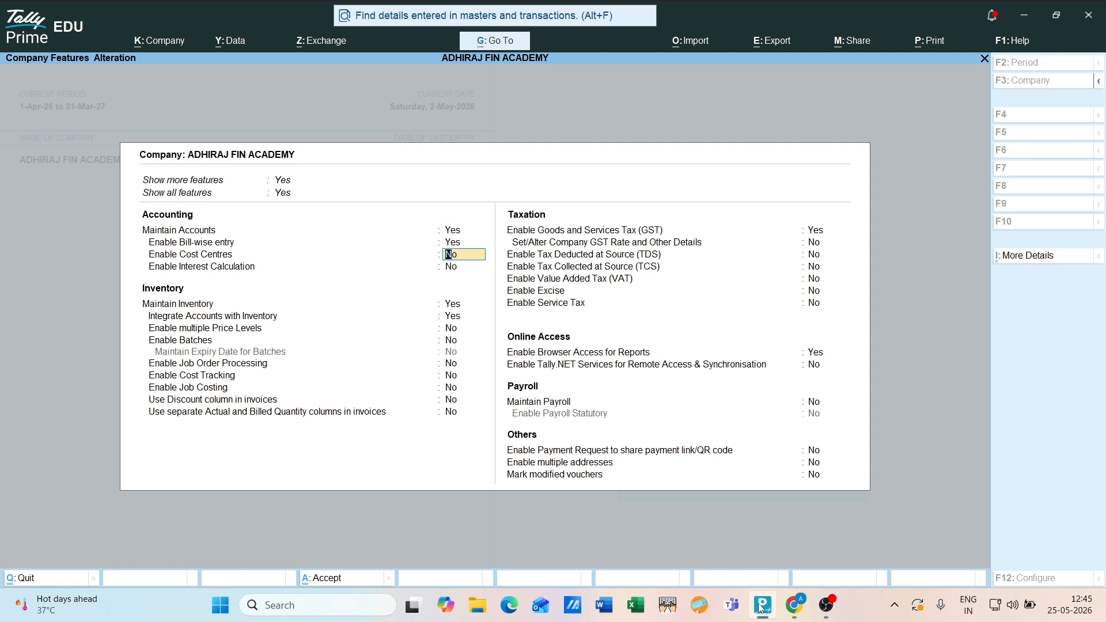
text(y)
key(Return)
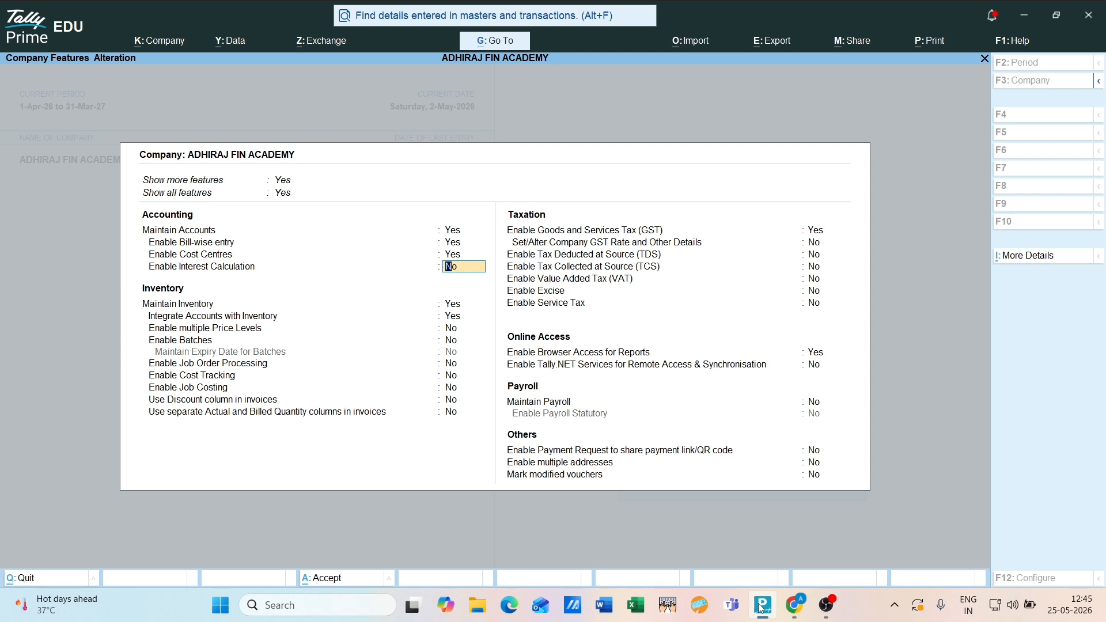
key(Return)
key(Return)
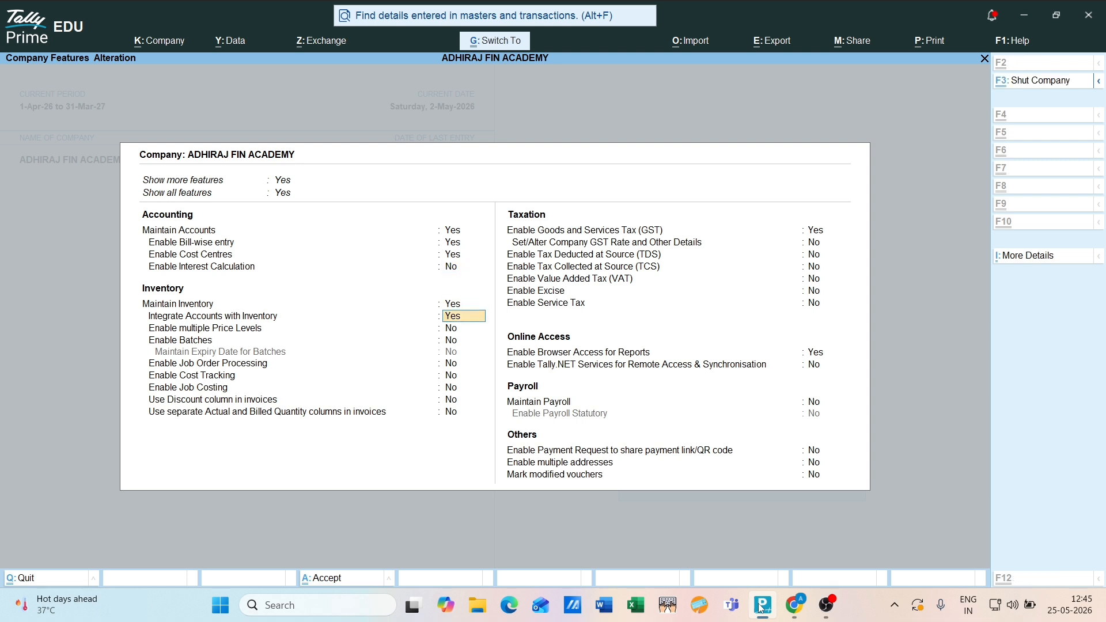
key(ctrl+a)
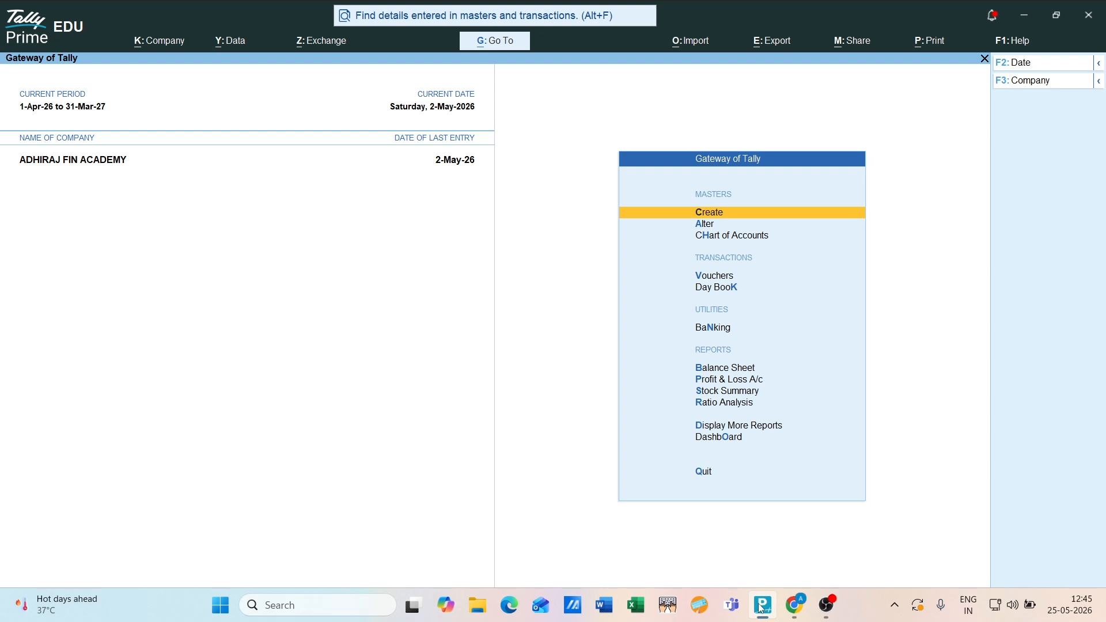
Start creating a master and expand the list of masters to show more types.
key(Down)
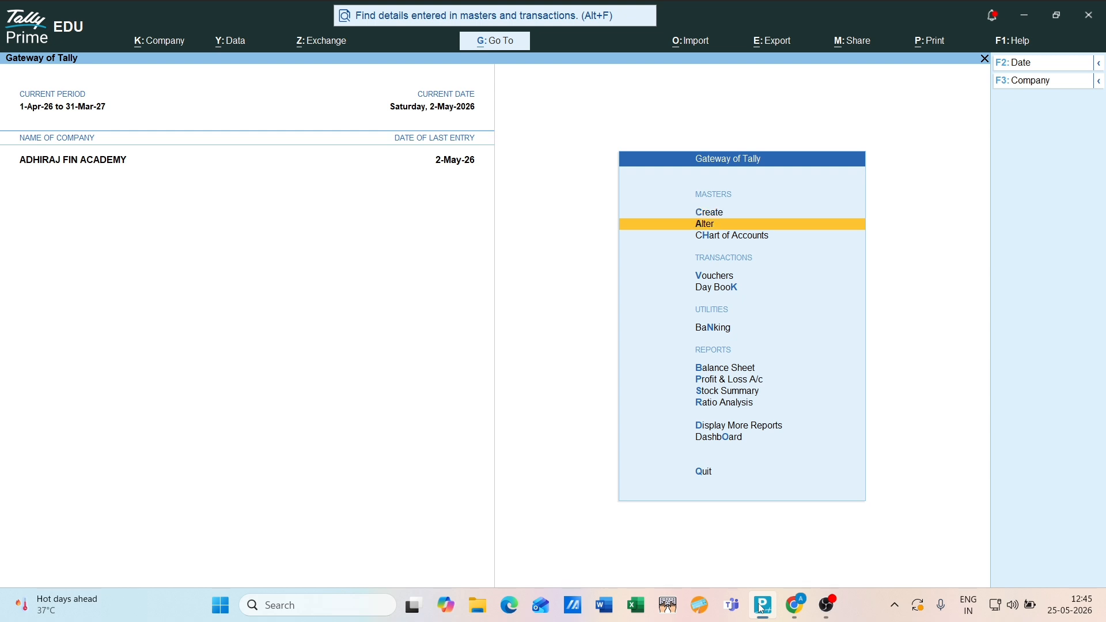
key(Up)
key(Return)
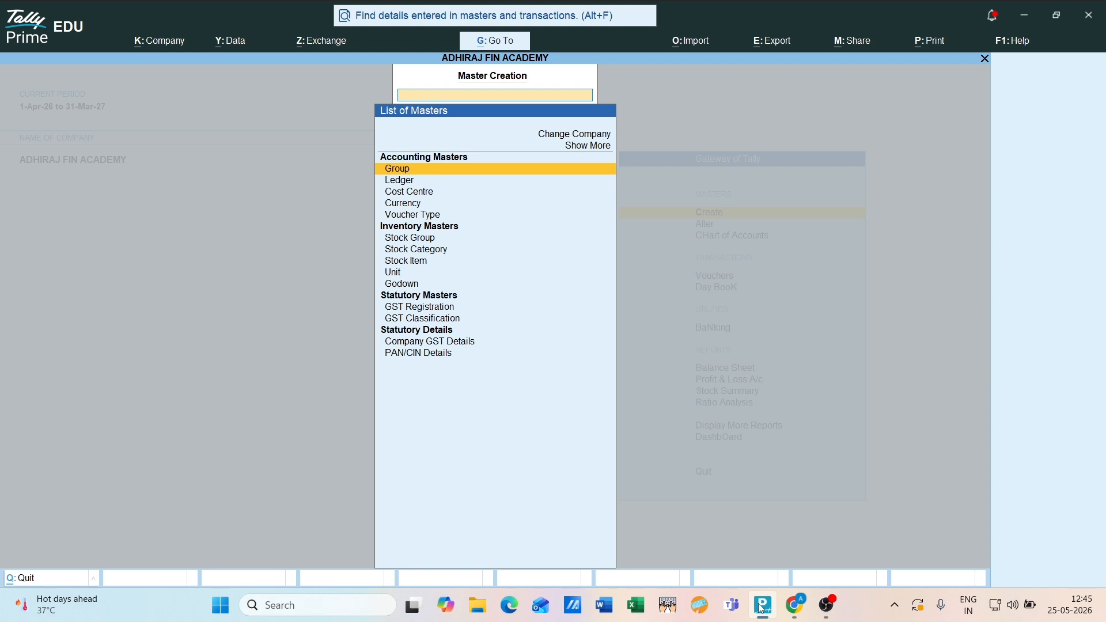
key(Up)
key(Up)
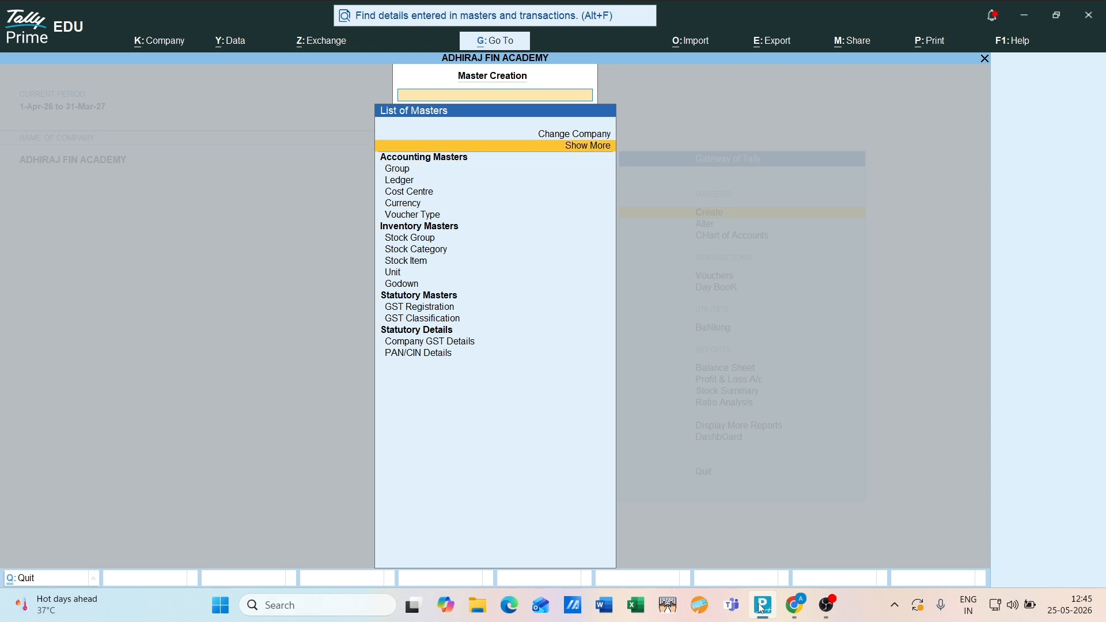
key(Return)
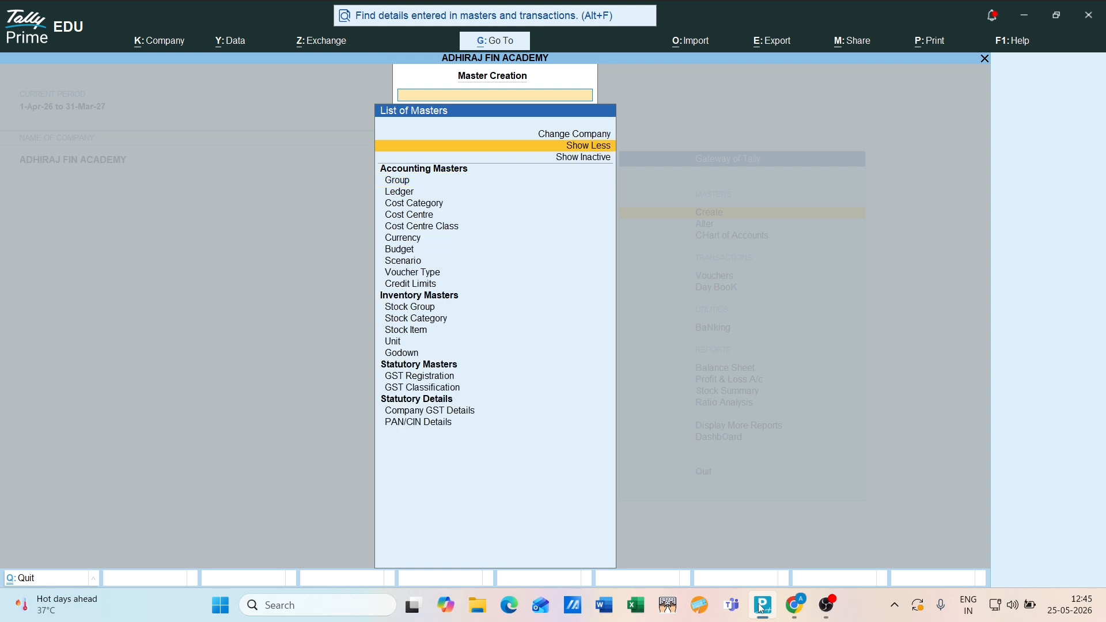
Create a new cost category named Commission that allocates revenue items but not non-revenue items, and leave category creation.
key(Down)
key(Down)
key(Down)
key(Down)
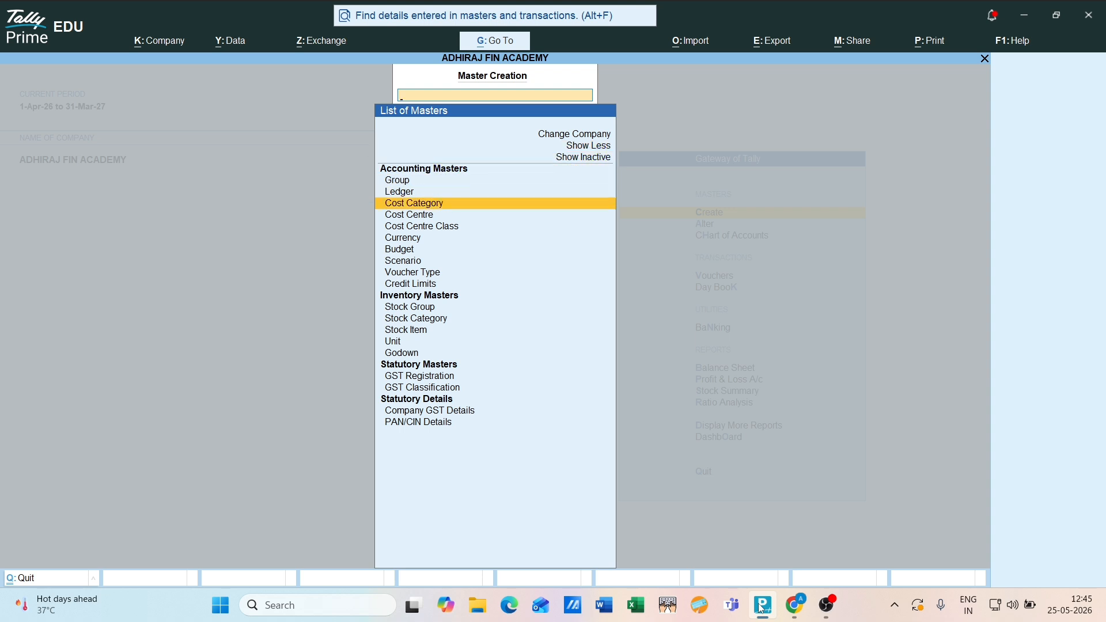
key(Return)
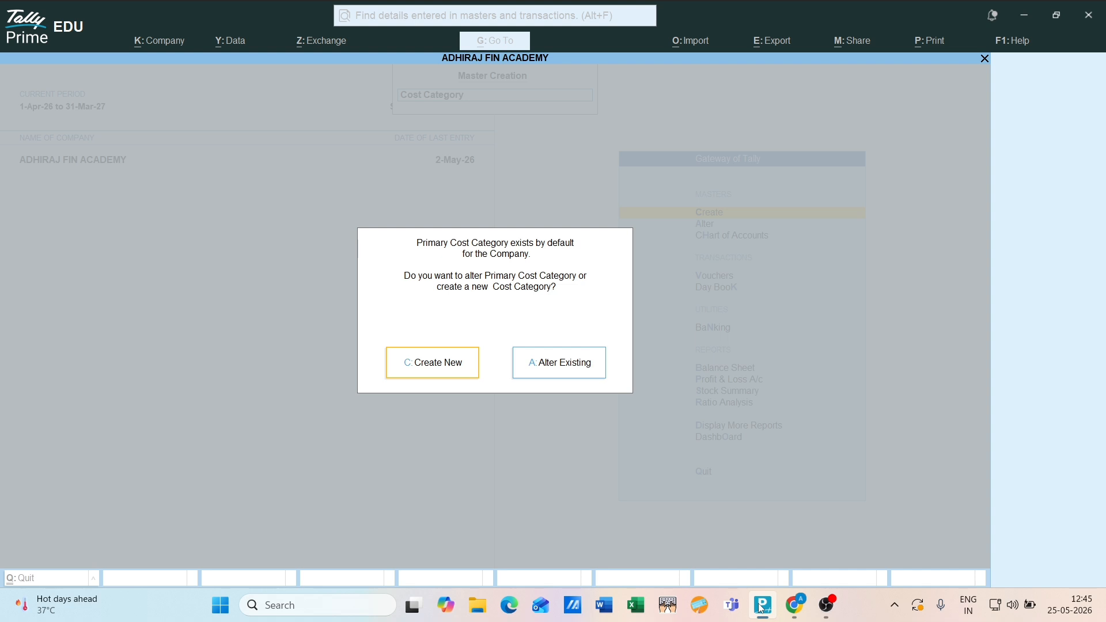
key(c)
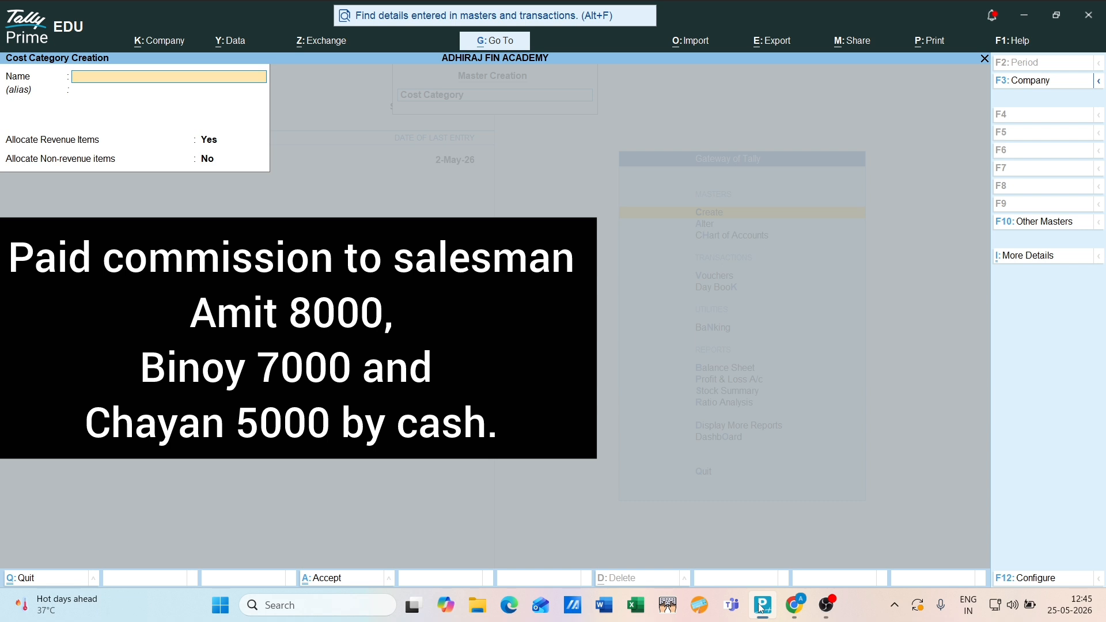
text(Commissio)
key(Return)
key(Return)
key(Return)
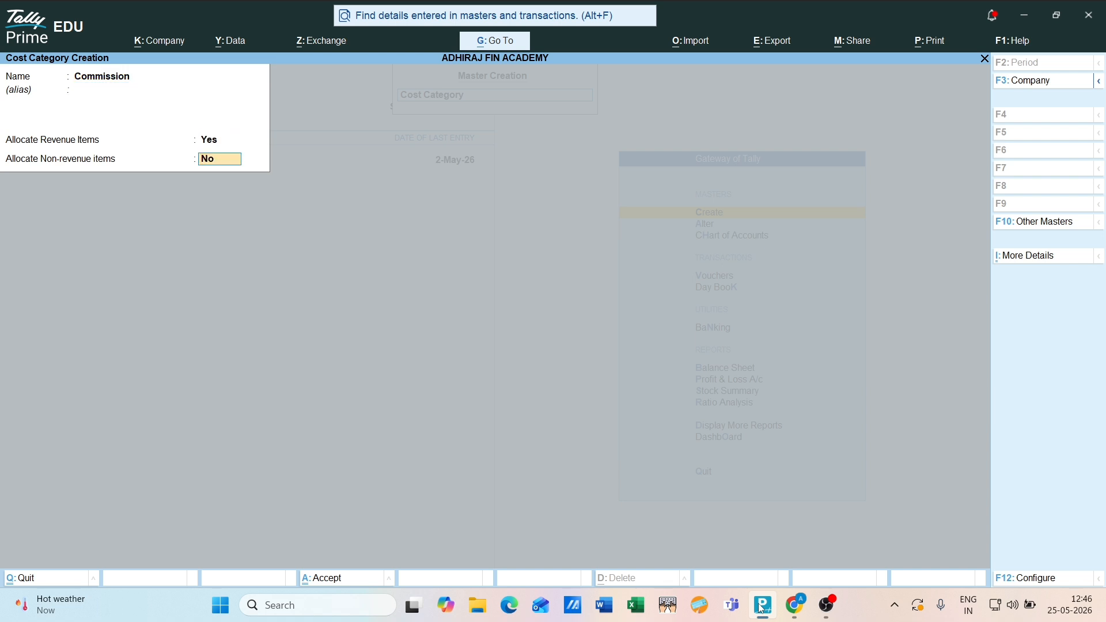
key(Return)
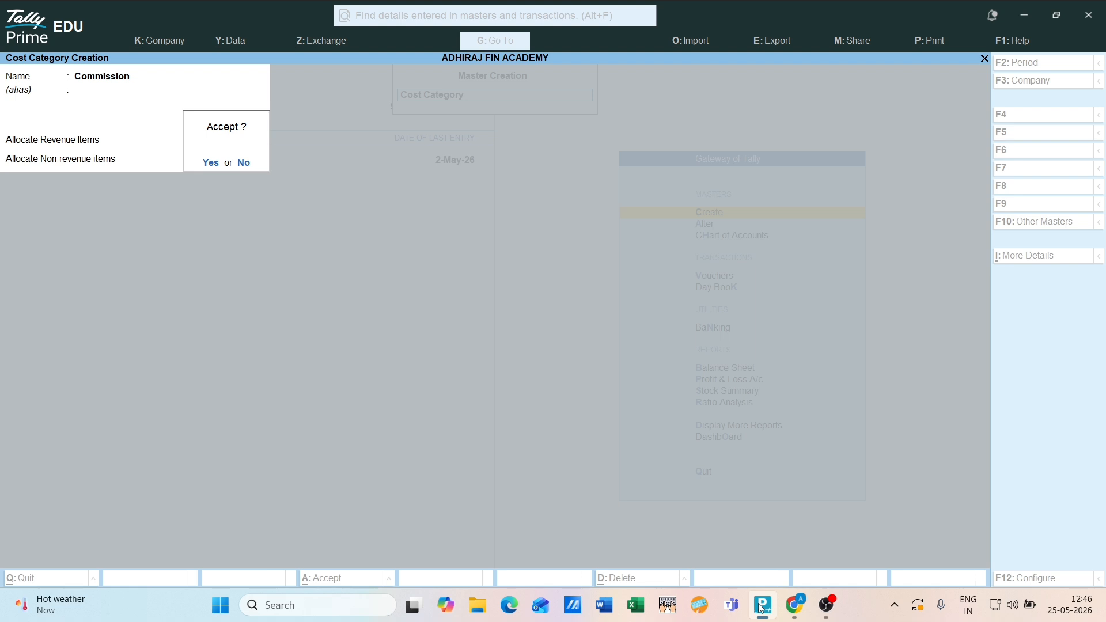
key(Return)
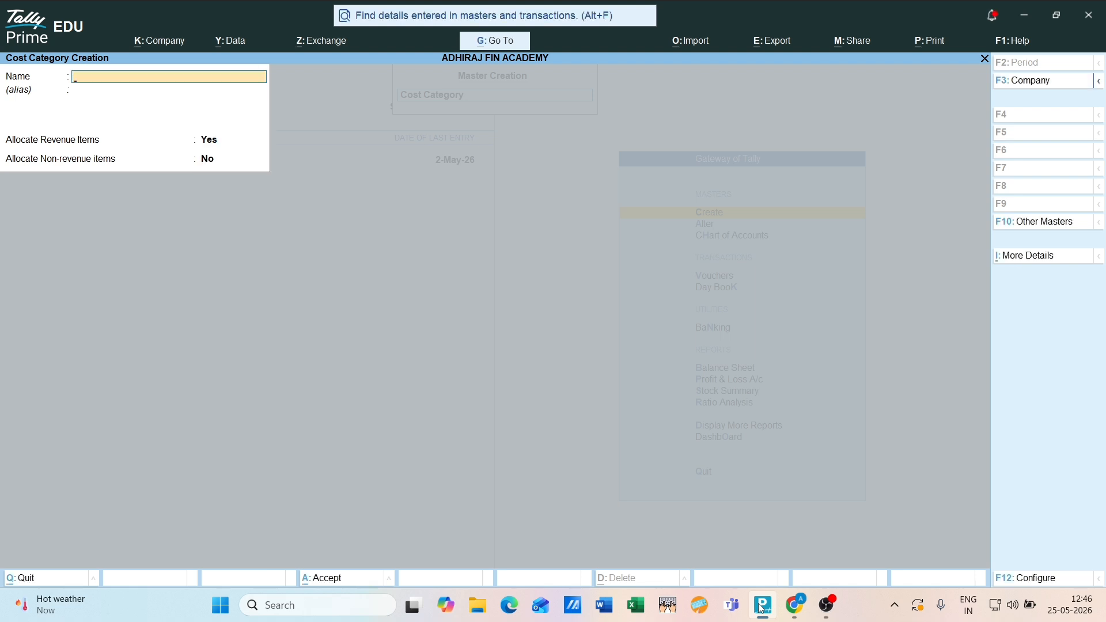
key(Escape)
Start a new cost centre and assign it to the Commission category.
key(Return)
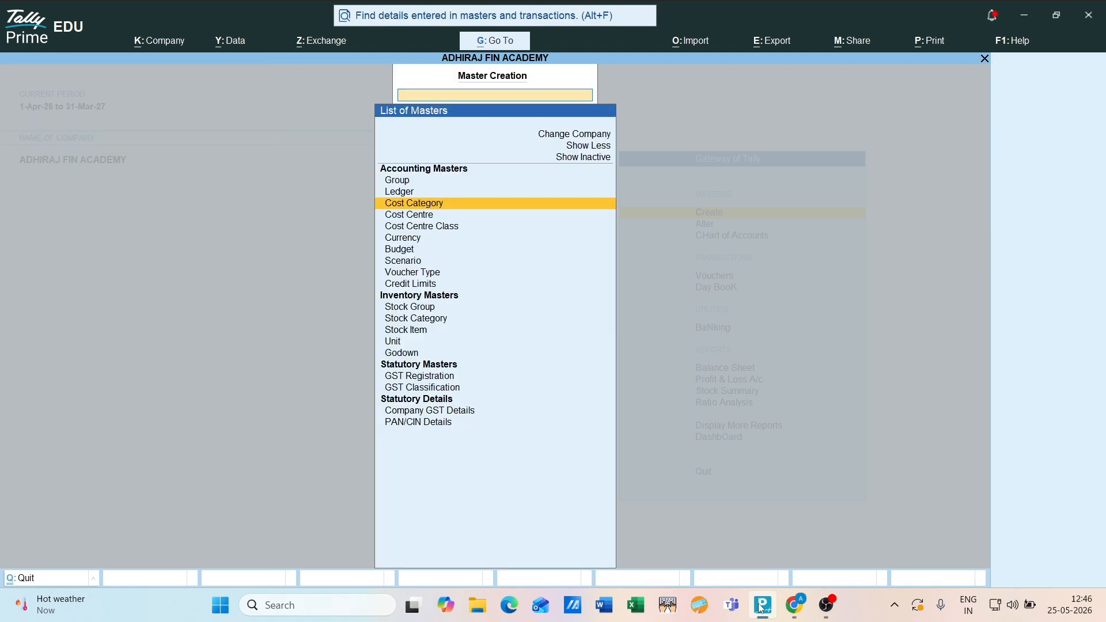
key(Down)
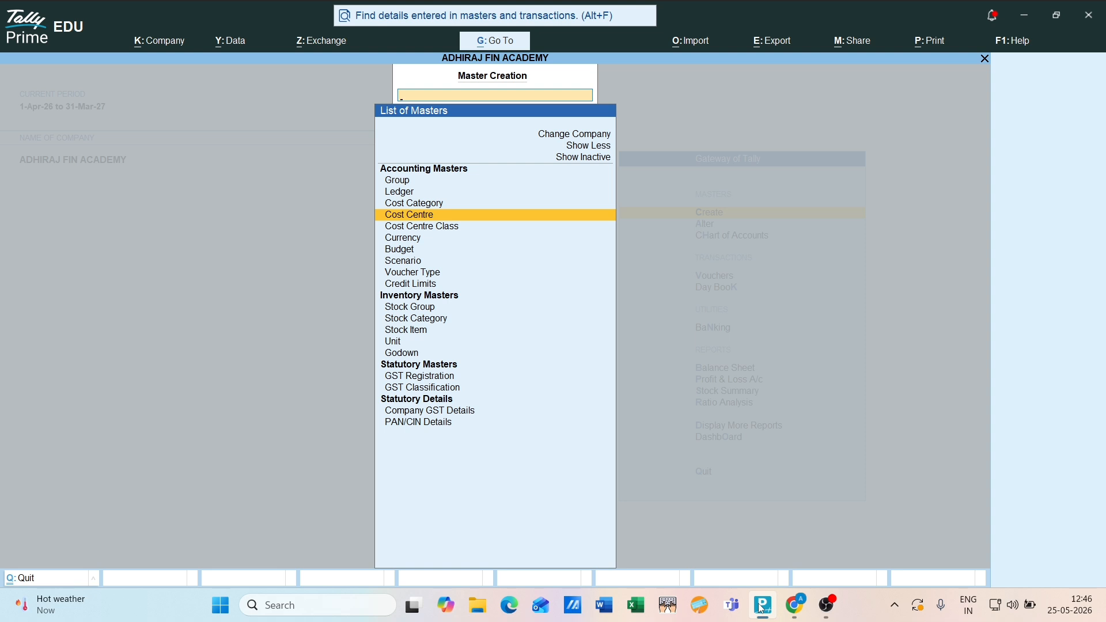
key(Up)
key(Down)
key(Return)
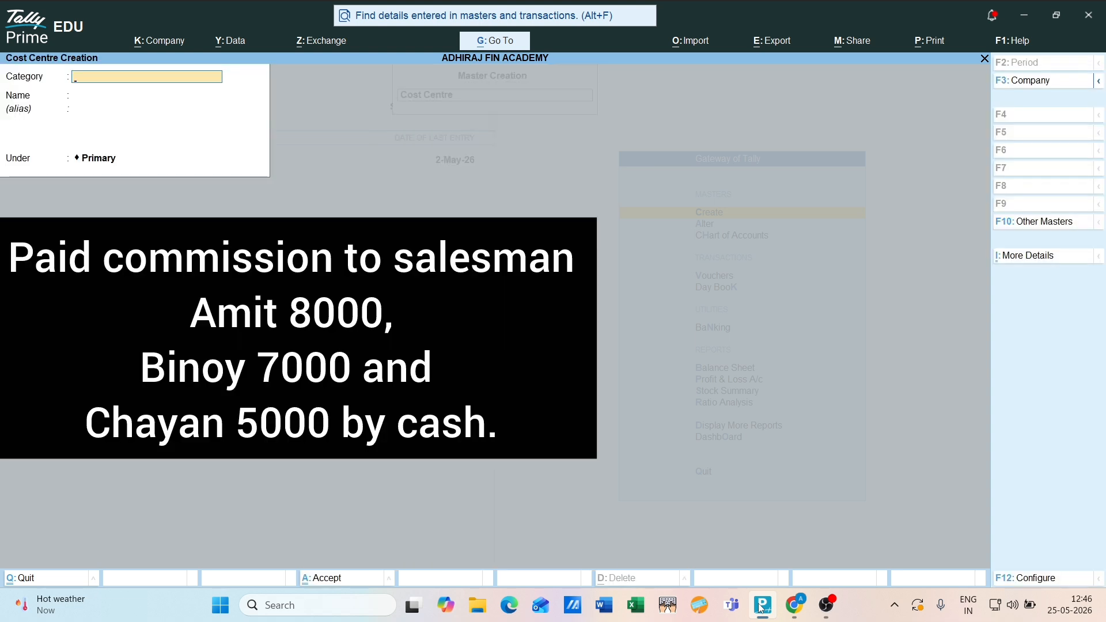
key(space)
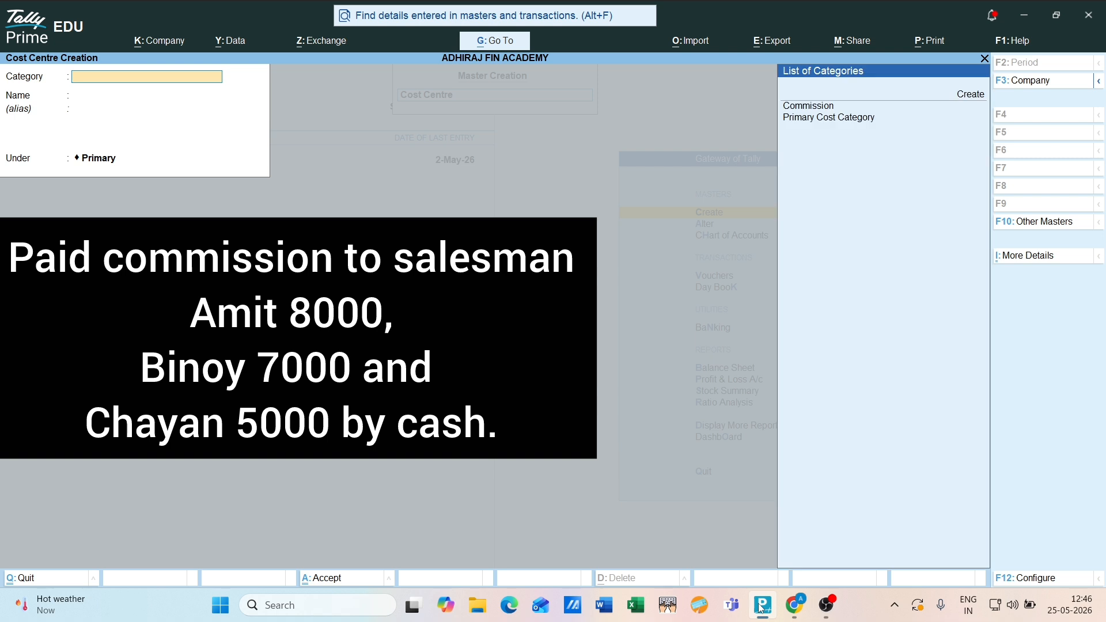
key(Down)
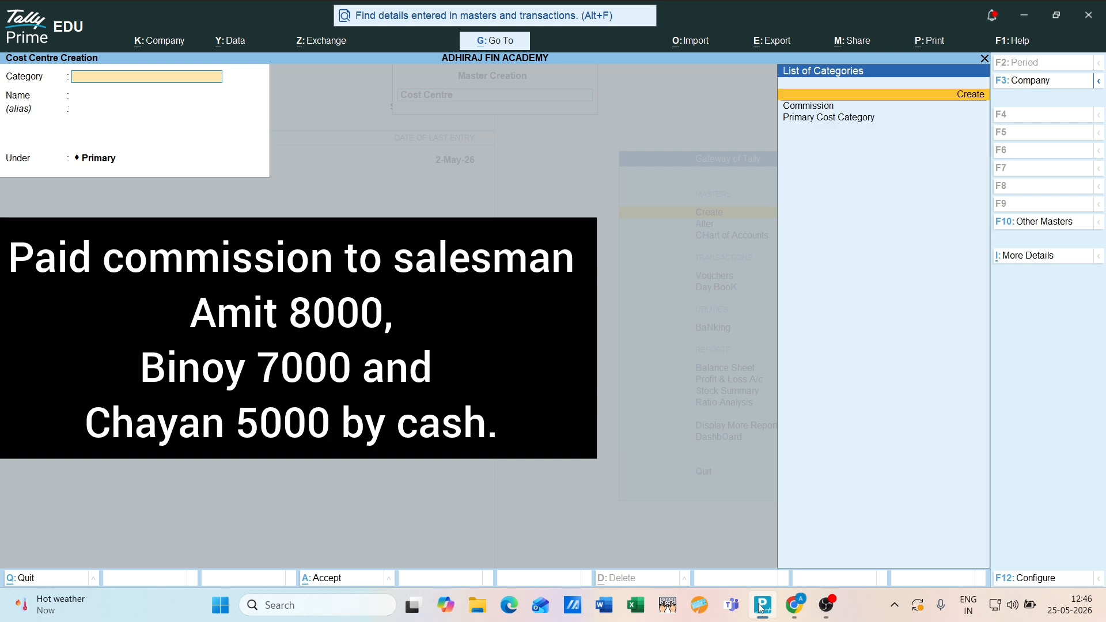
key(Down)
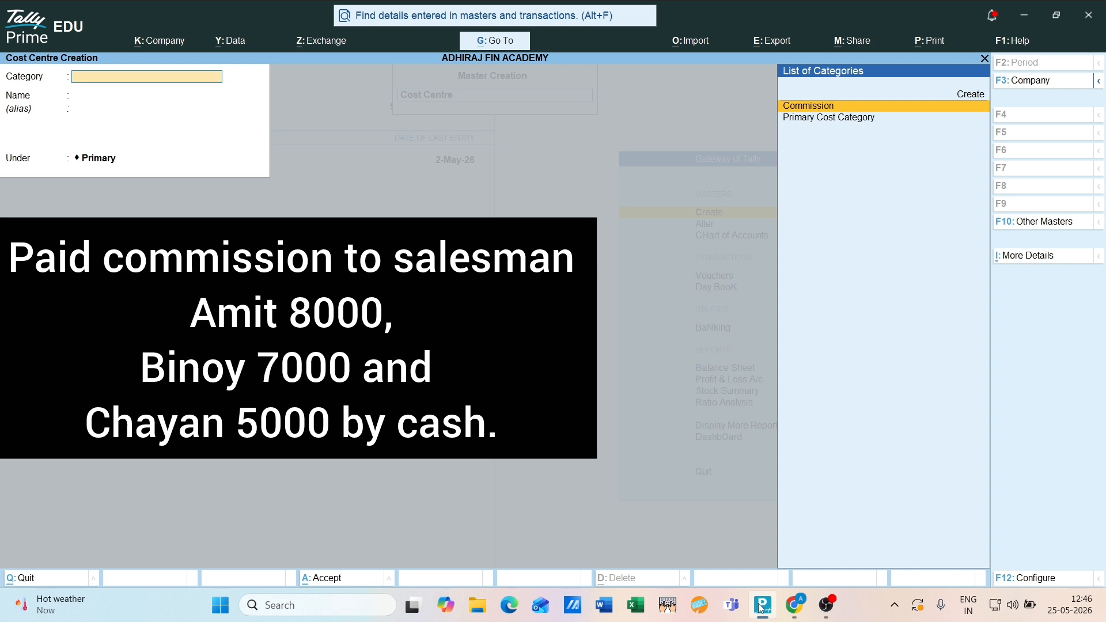
key(Up)
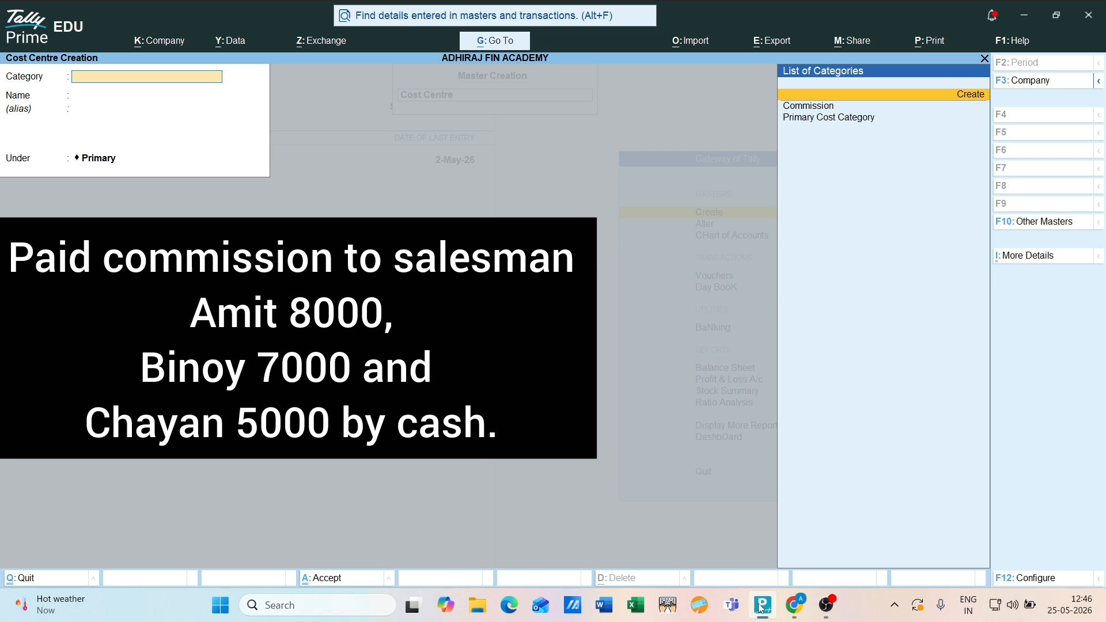
key(Down)
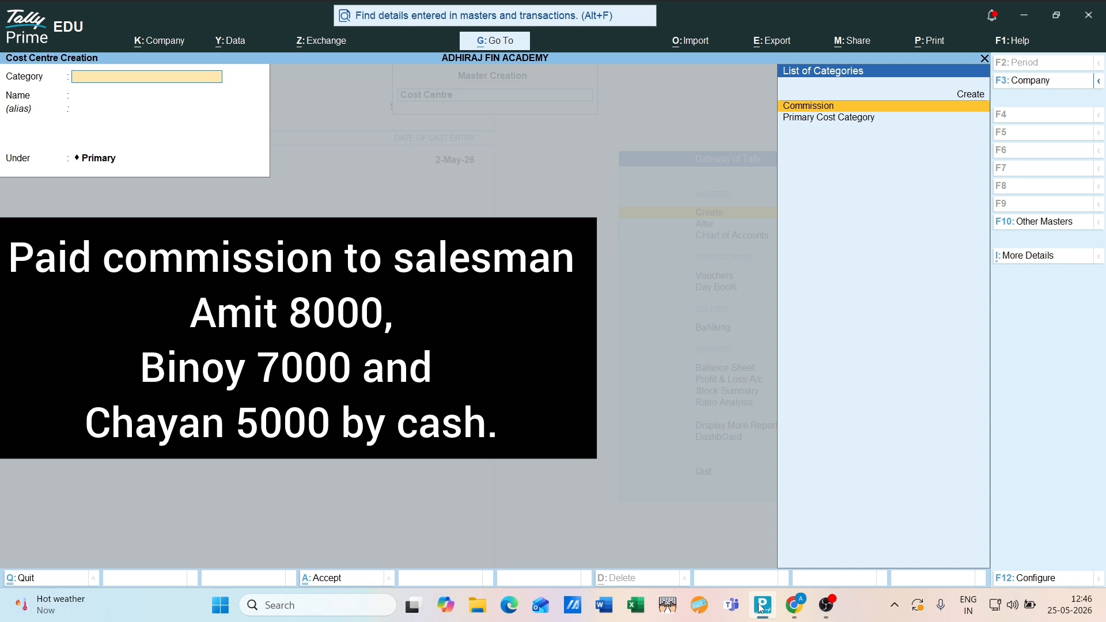
key(Return)
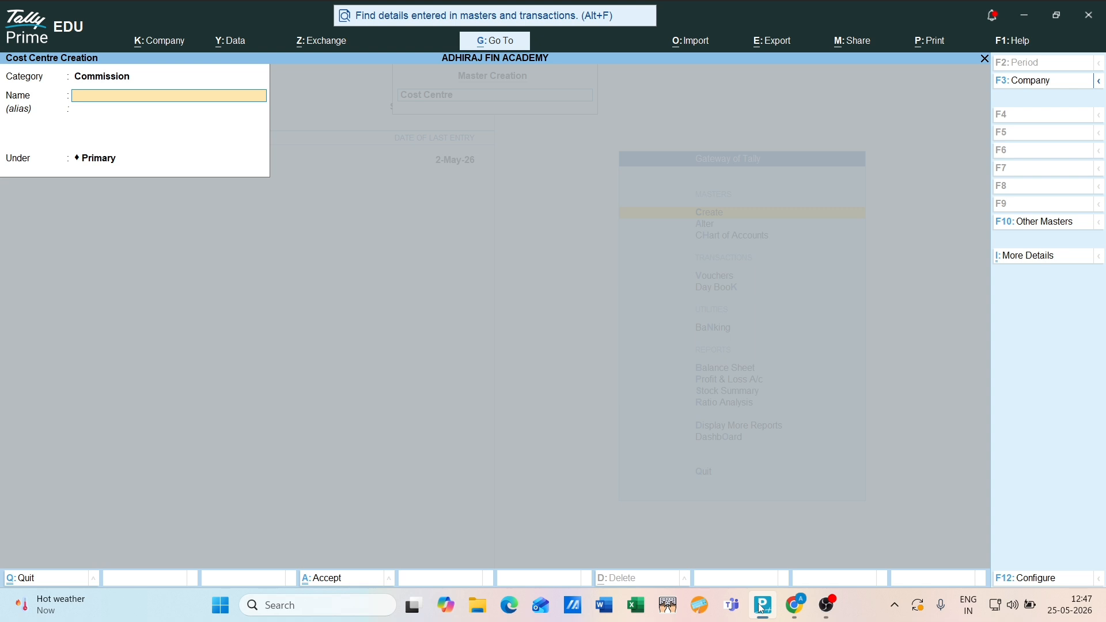
Name the cost centre after the first salesman, keep it under Primary, and save it.
text(Amit)
key(Return)
key(Return)
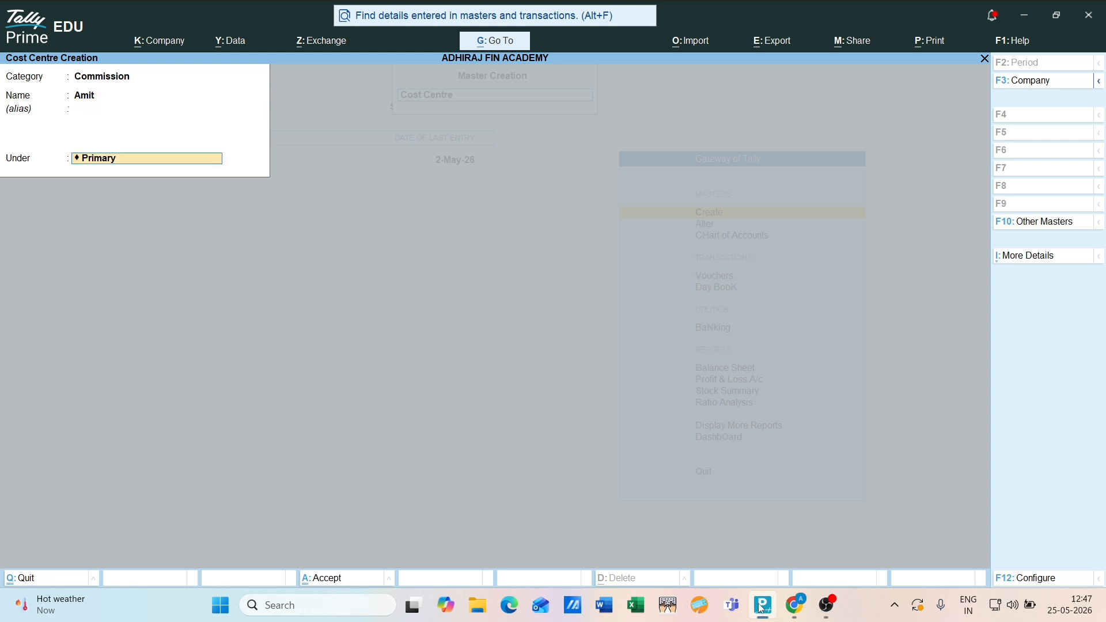
key(Return)
key(Return)
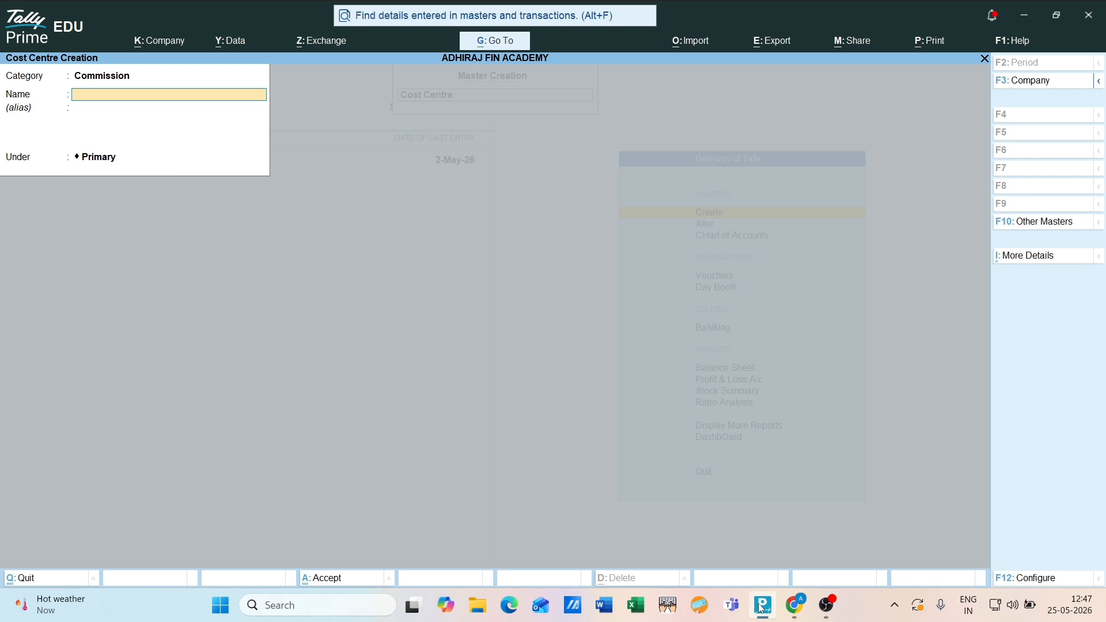
Create a cost centre for the second salesman in the Commission category, under Primary.
text(Binoy)
key(Return)
key(Return)
key(Return)
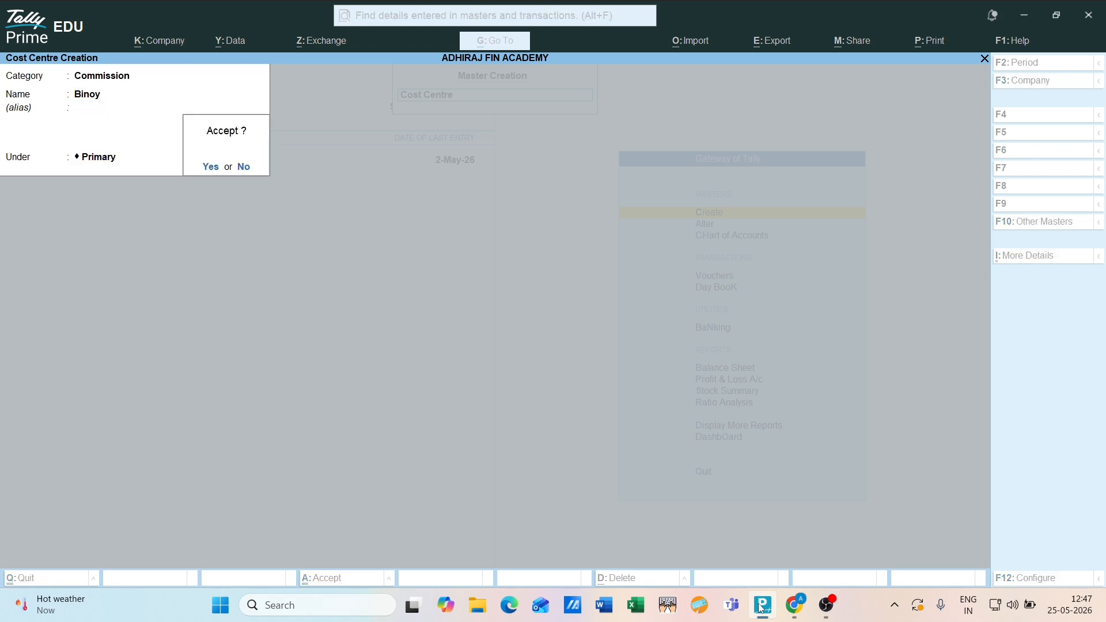
key(Return)
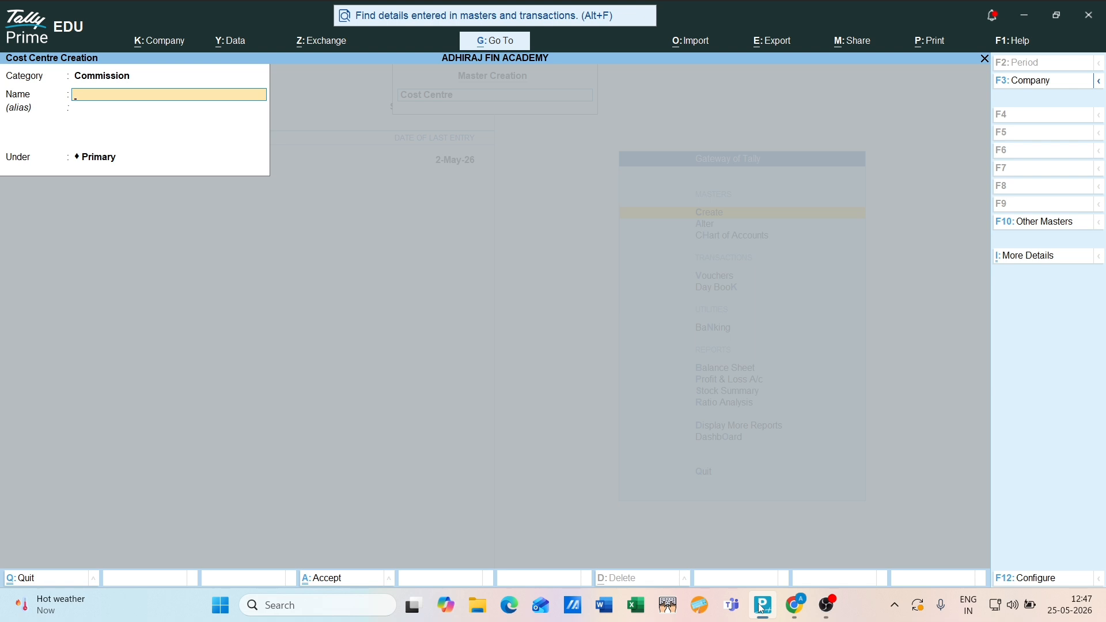
Create a cost centre for the third salesman in the Commission category, under Primary, and return to the Gateway of Tally.
text(Chayan)
key(Return)
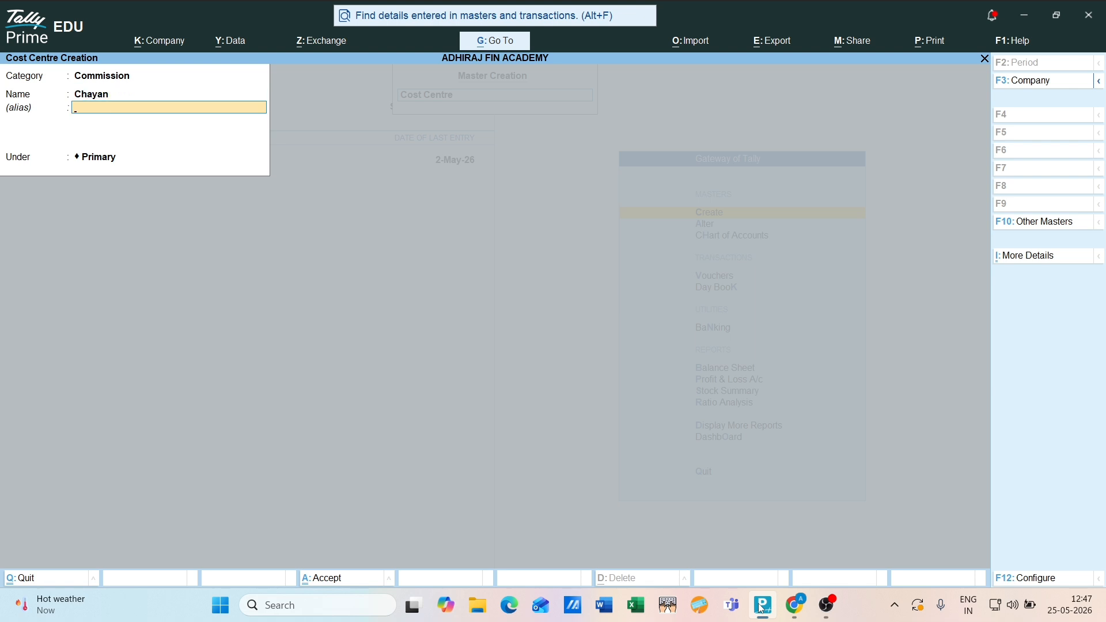
key(Return)
key(Return)
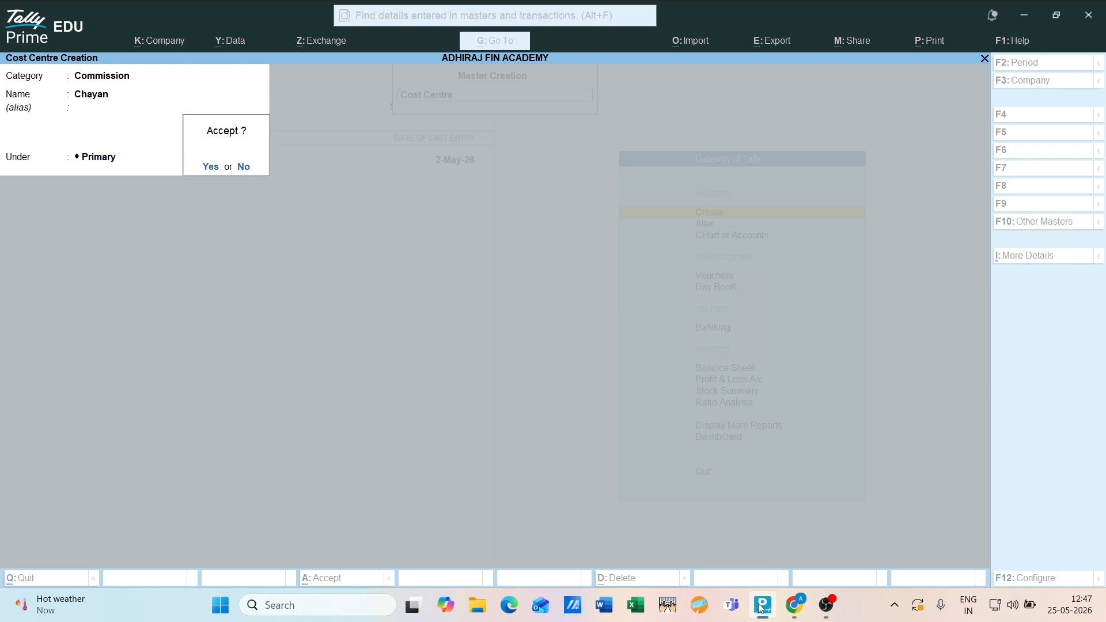
key(Return)
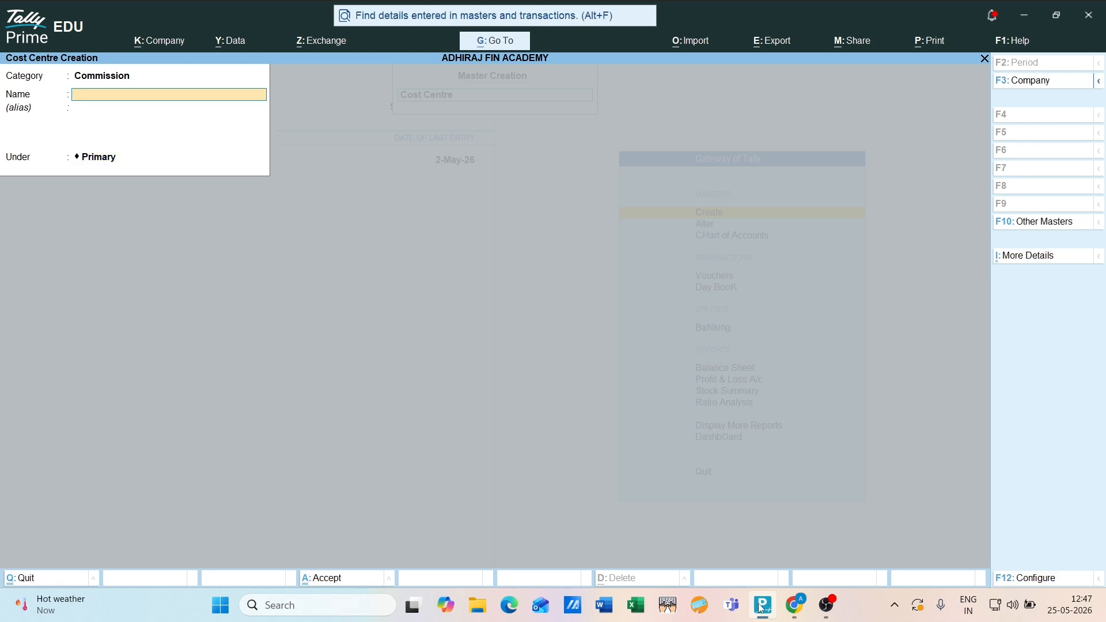
key(Escape)
key(Return)
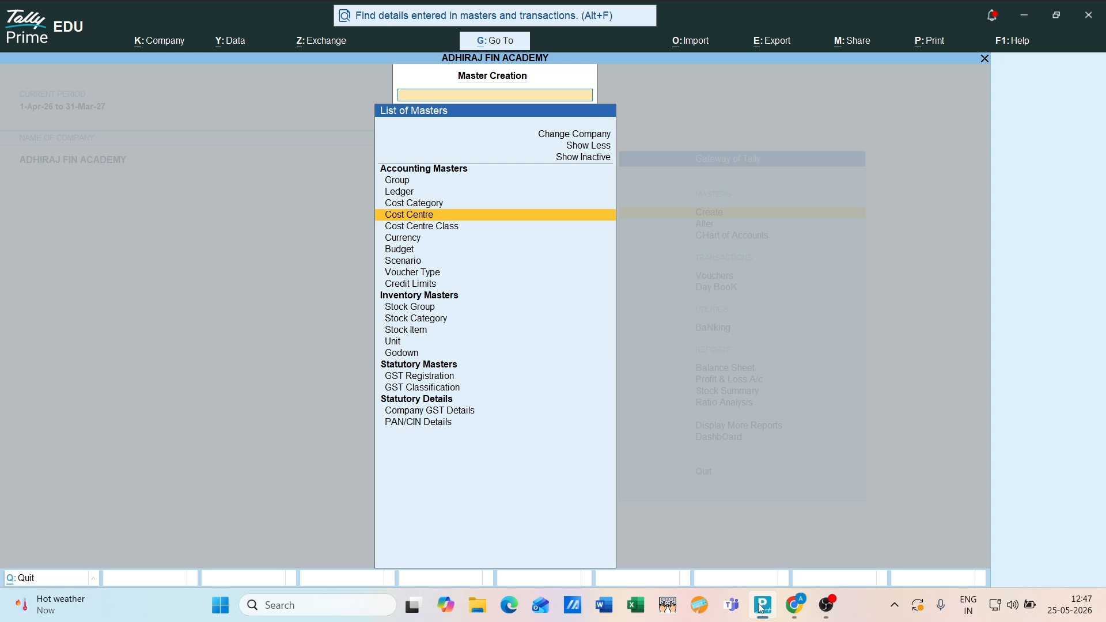
key(Escape)
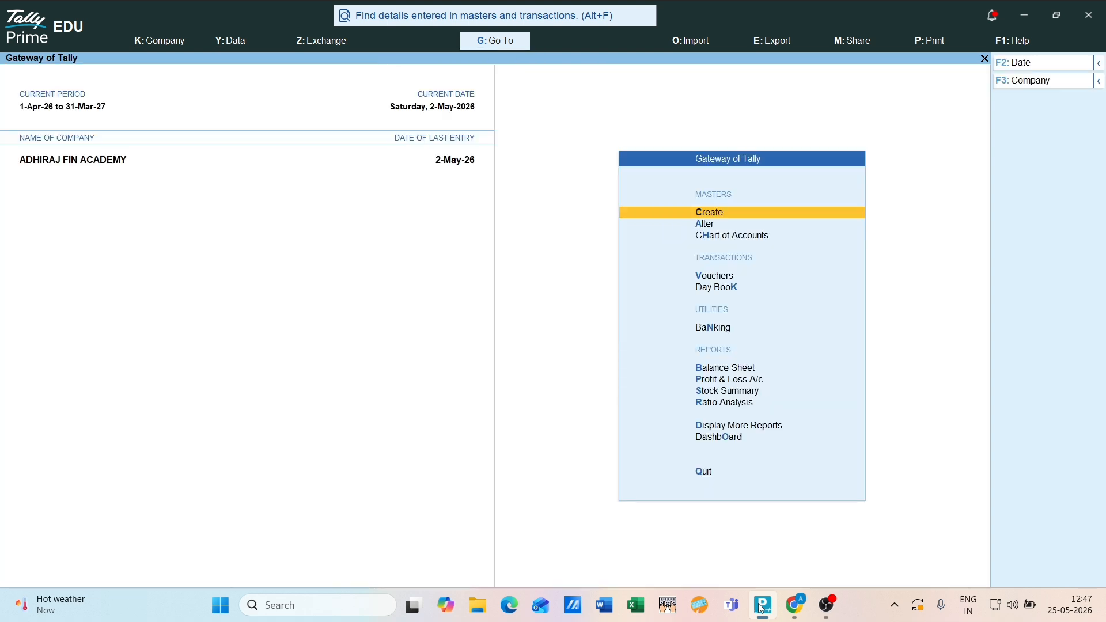
Open a new payment voucher for entry.
key(Down)
key(Down)
key(Down)
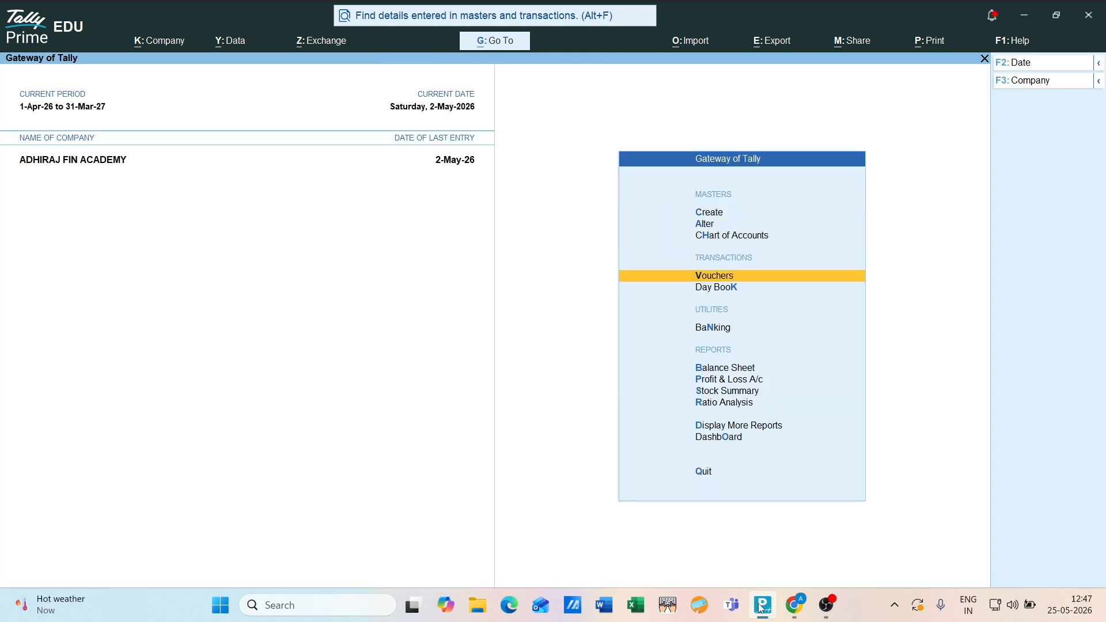
key(Return)
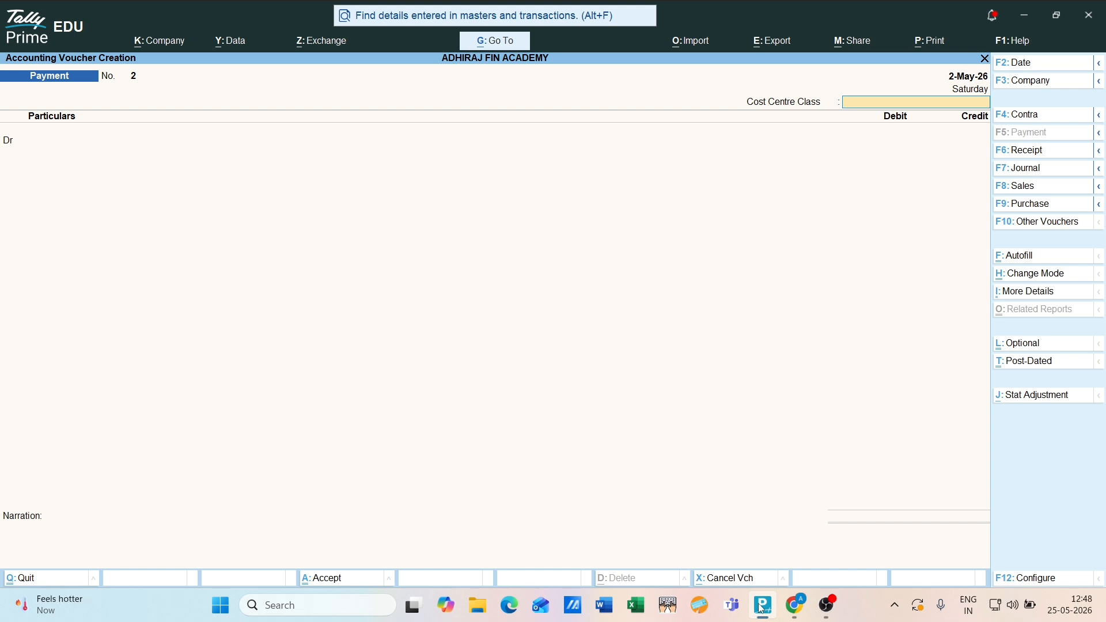
Set the payment voucher's date to 1-5-2026 and leave its cost centre class as Not Applicable.
key(F2)
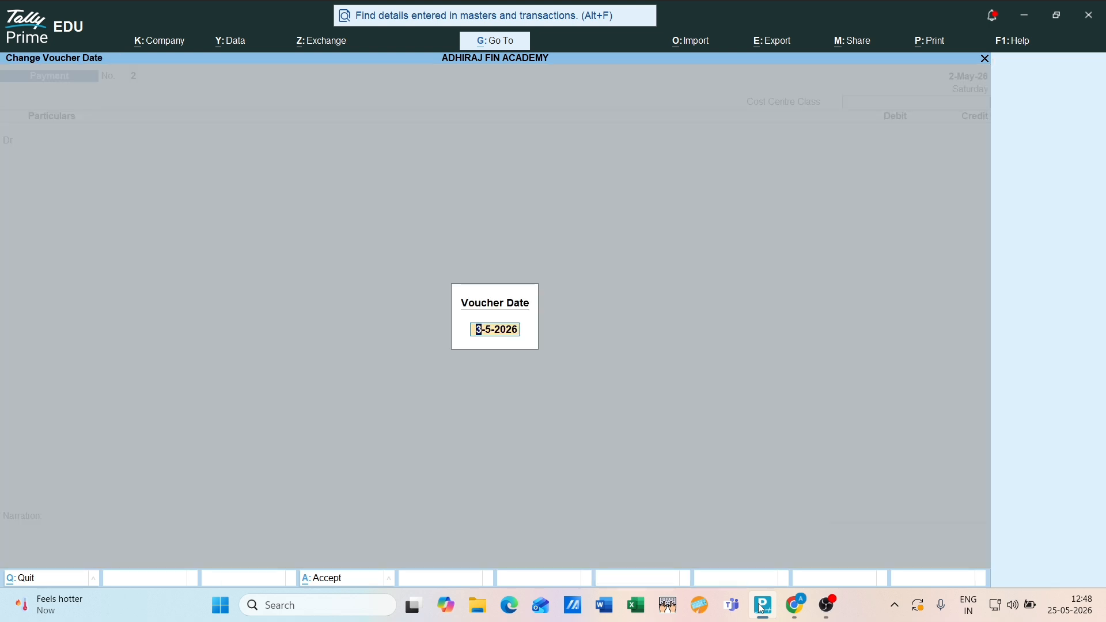
text(1.5)
key(Return)
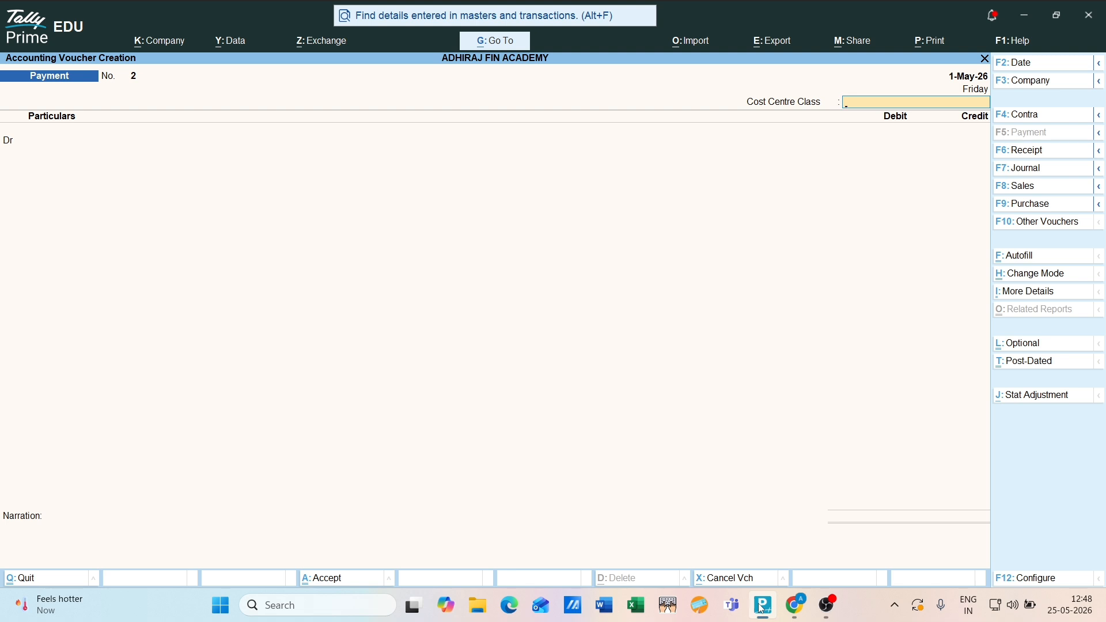
key(Return)
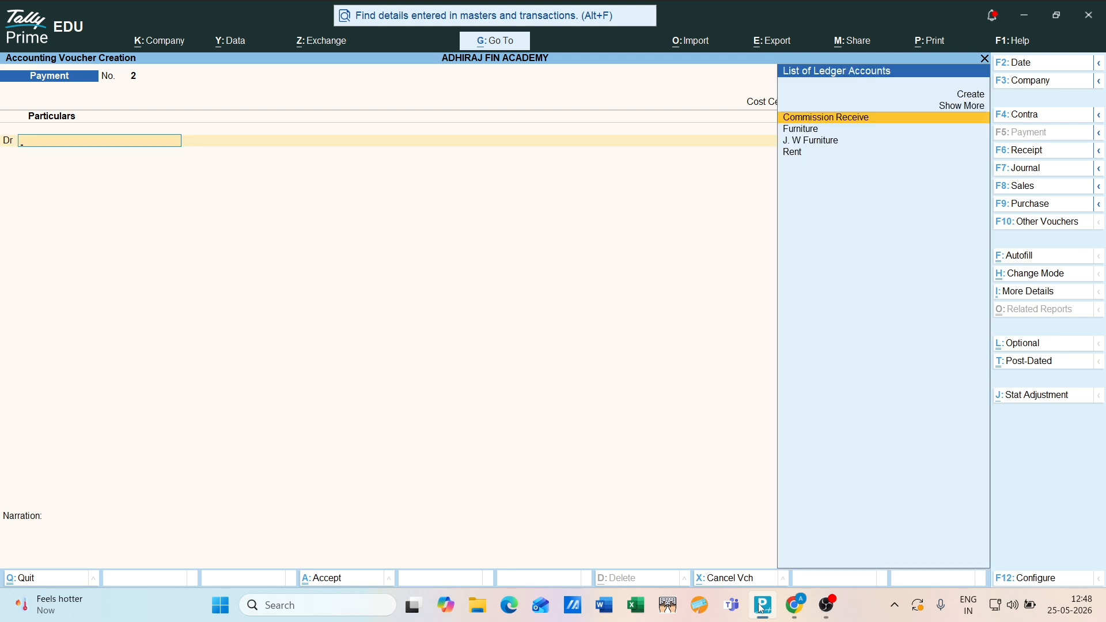
Start a new ledger for the voucher's debit line and name it Commission Paid.
key(Down)
key(Down)
key(Down)
key(Up)
key(Up)
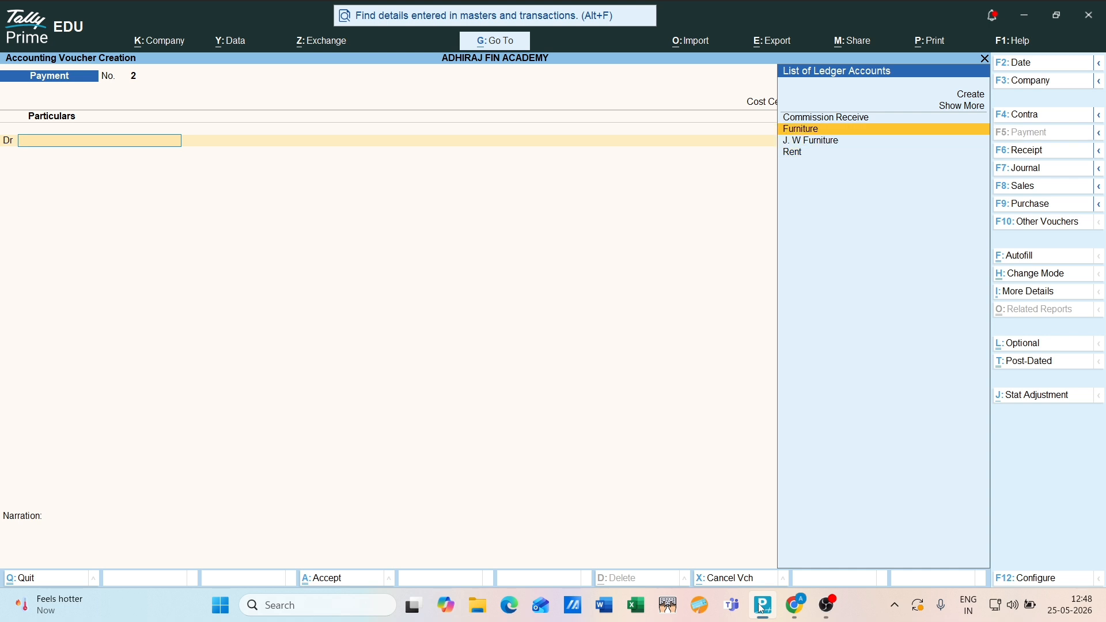
key(Up)
key(Up)
key(Up)
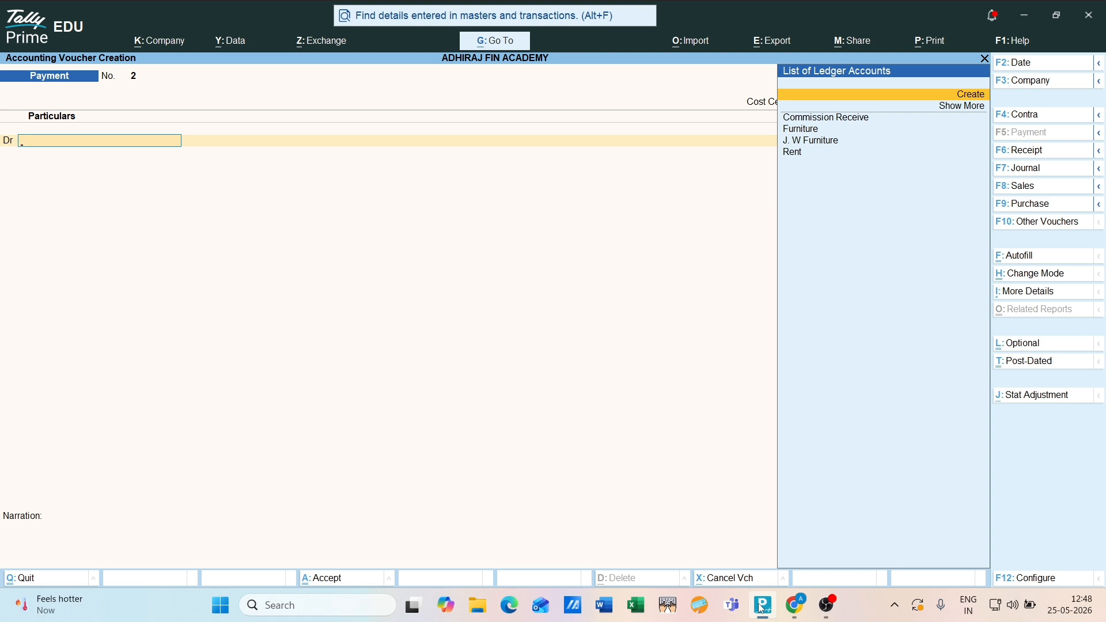
key(Return)
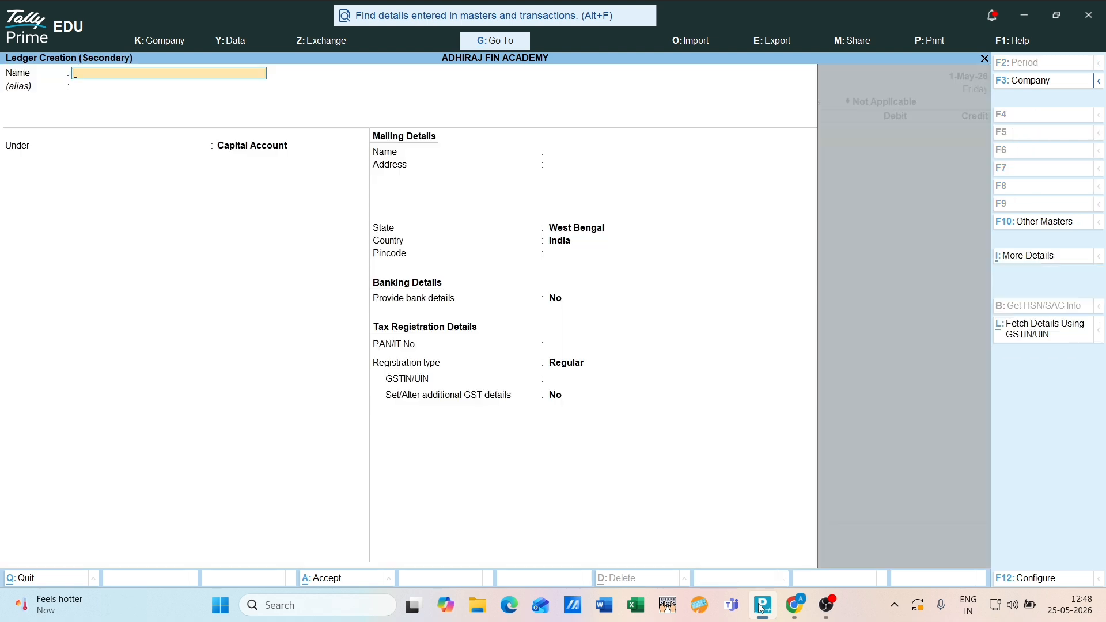
text(Commission Paid)
key(Return)
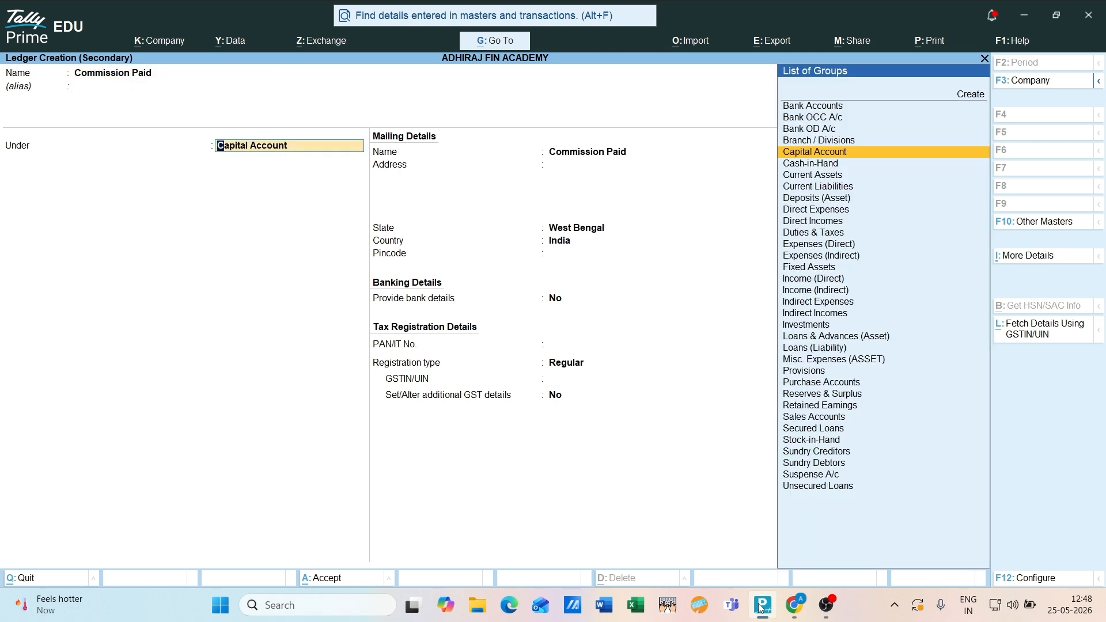
Group the Commission Paid ledger under Indirect Expenses, keep its type as Not Applicable, and save it.
text(Ind)
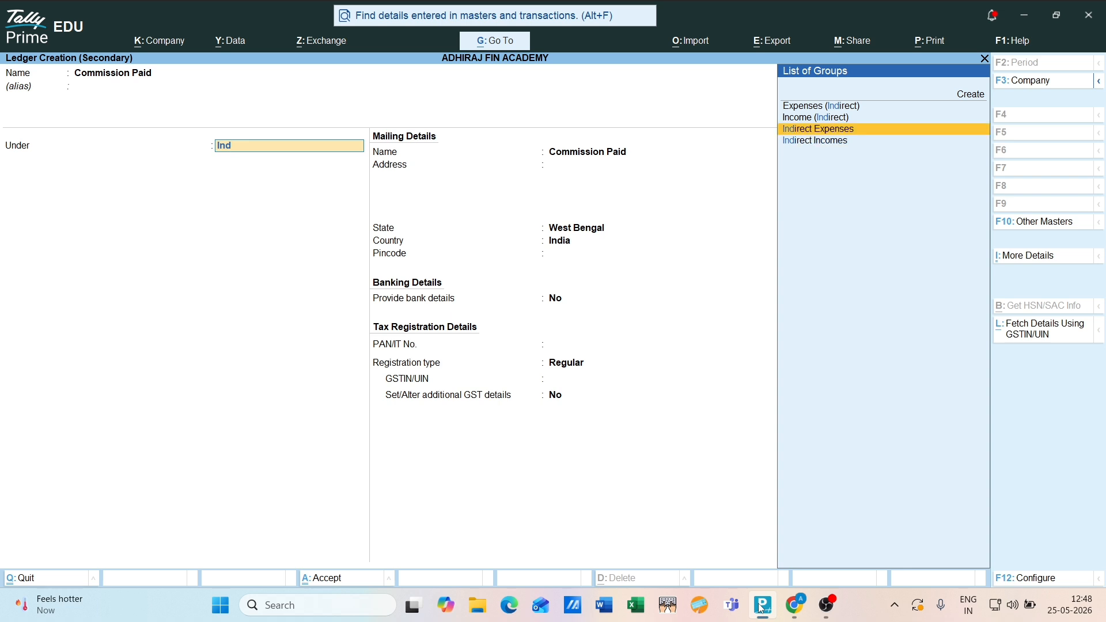
key(Return)
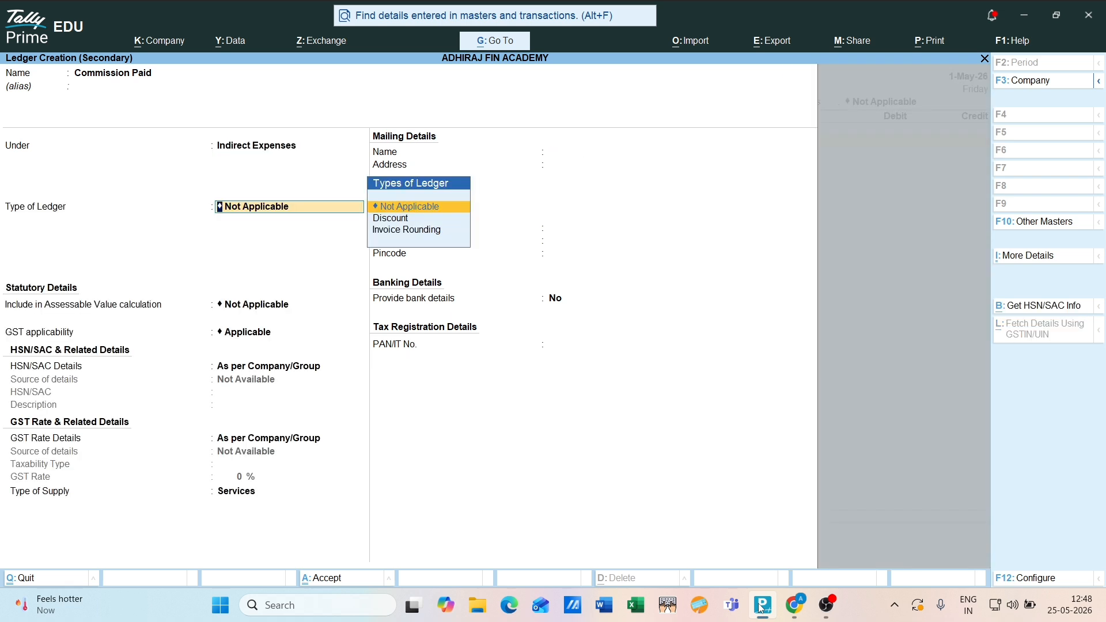
key(Return)
key(Return)
key(ctrl+a)
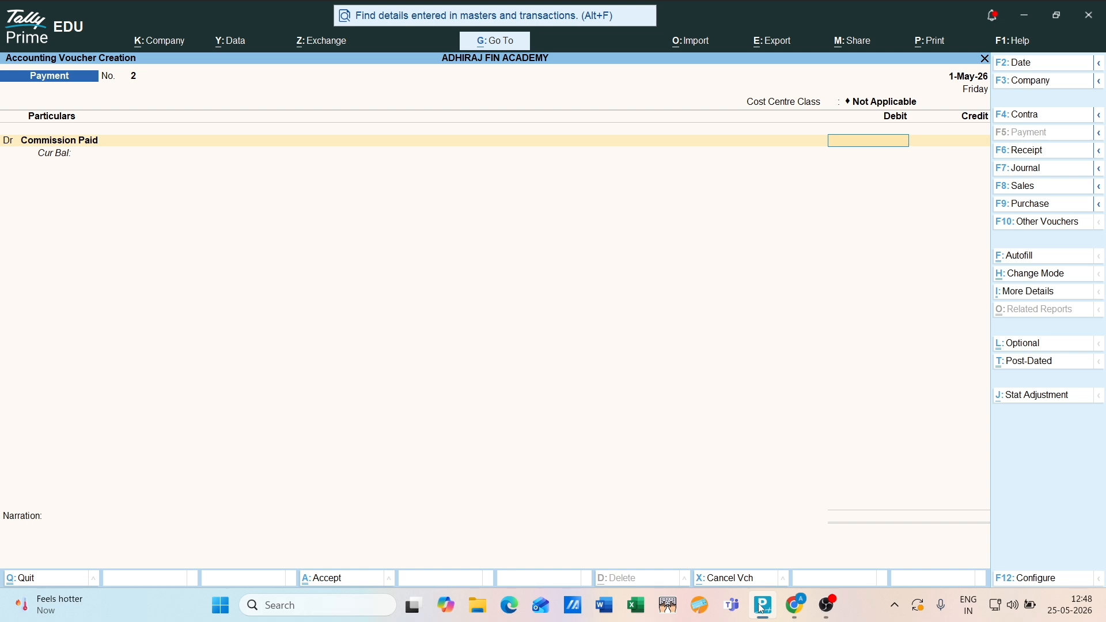
Debit Commission Paid with 20000 and choose the Commission category for its cost allocation.
text(20000)
key(Return)
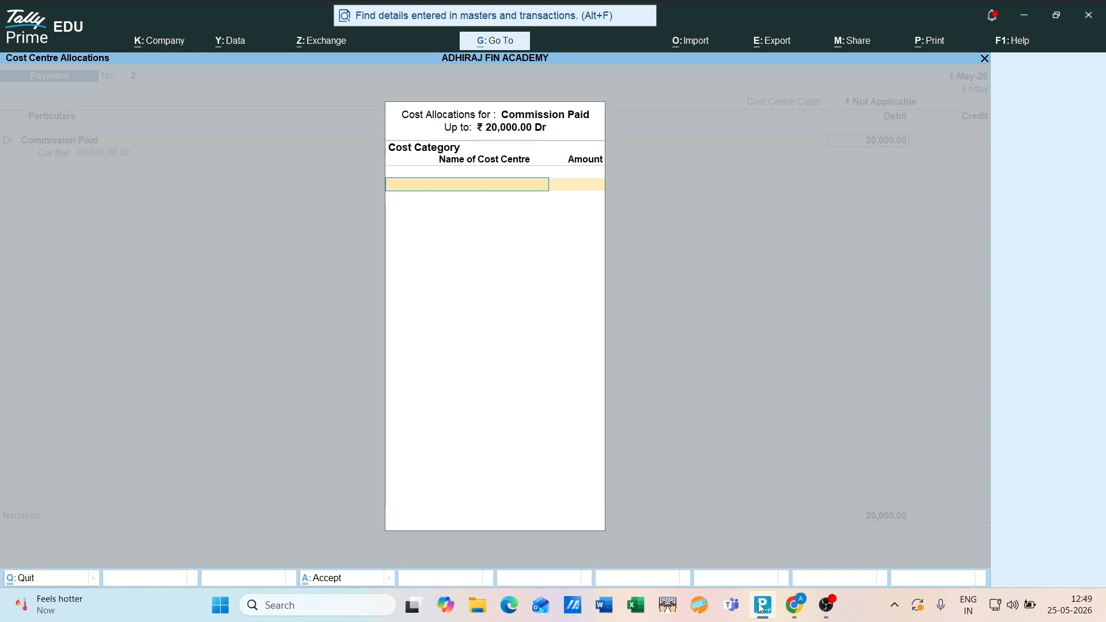
drag(761, 608, 711, 446)
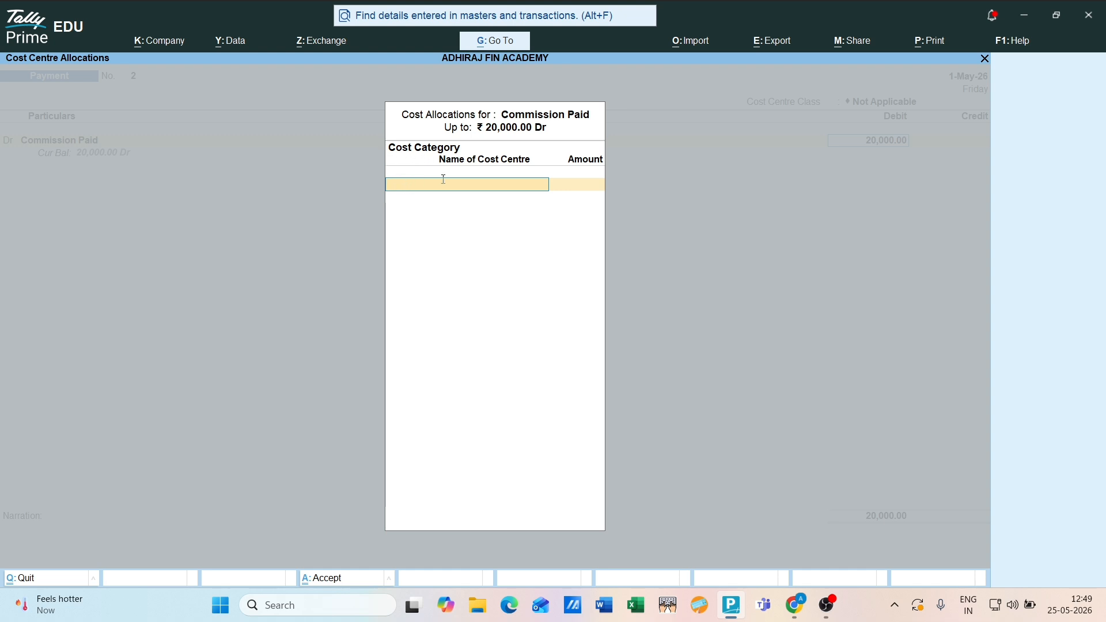
key(space)
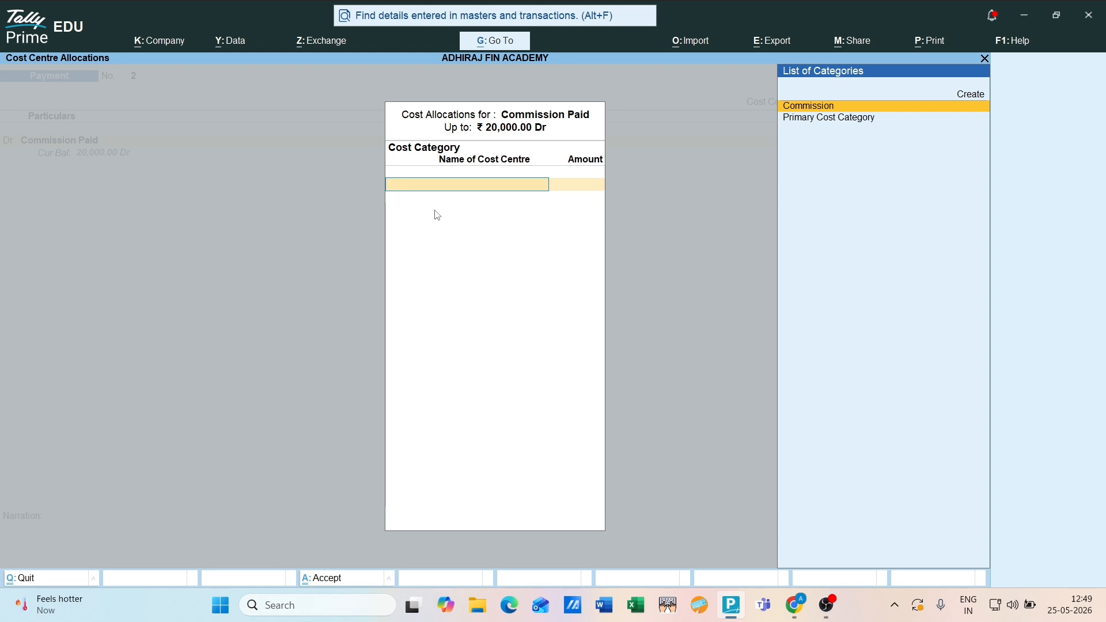
key(Return)
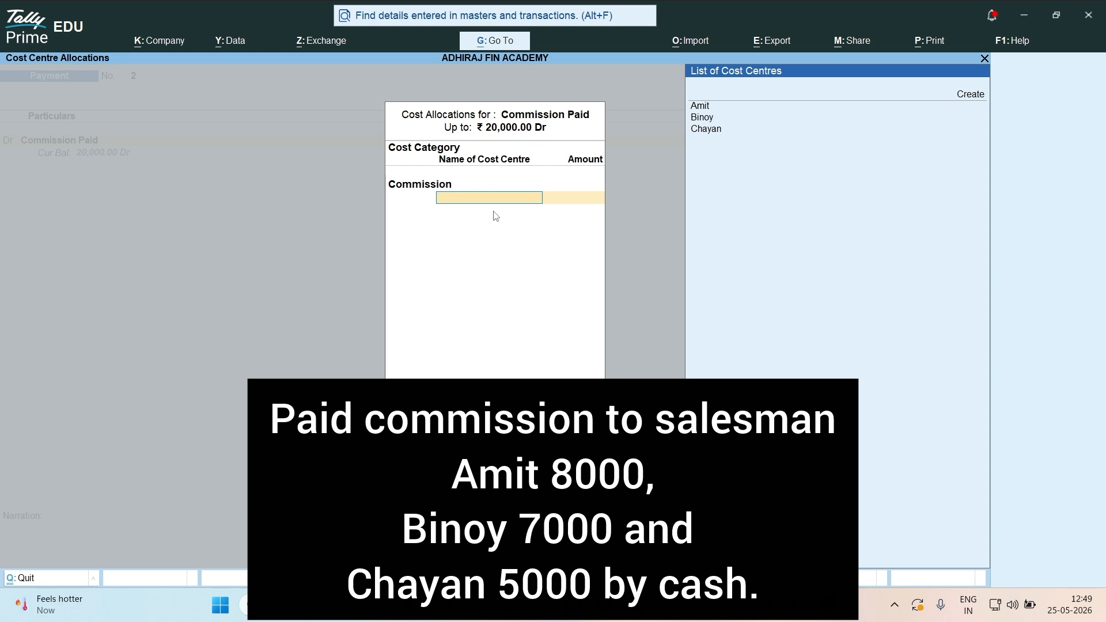
Allocate 7000 to the first salesman's cost centre and 8000 to the second salesman's.
key(Down)
key(Down)
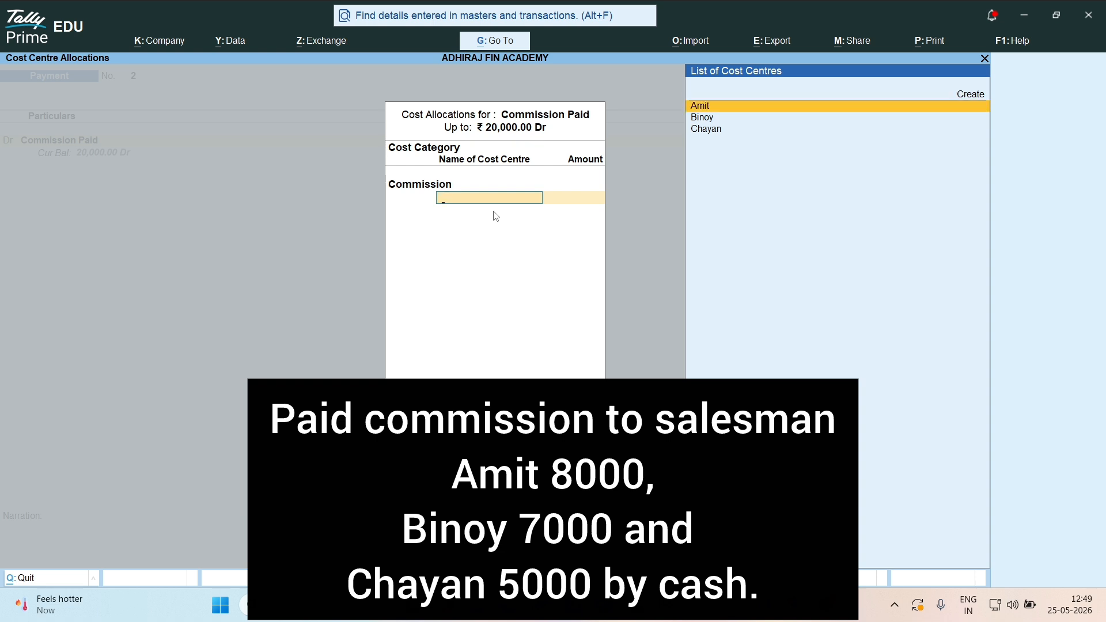
key(Return)
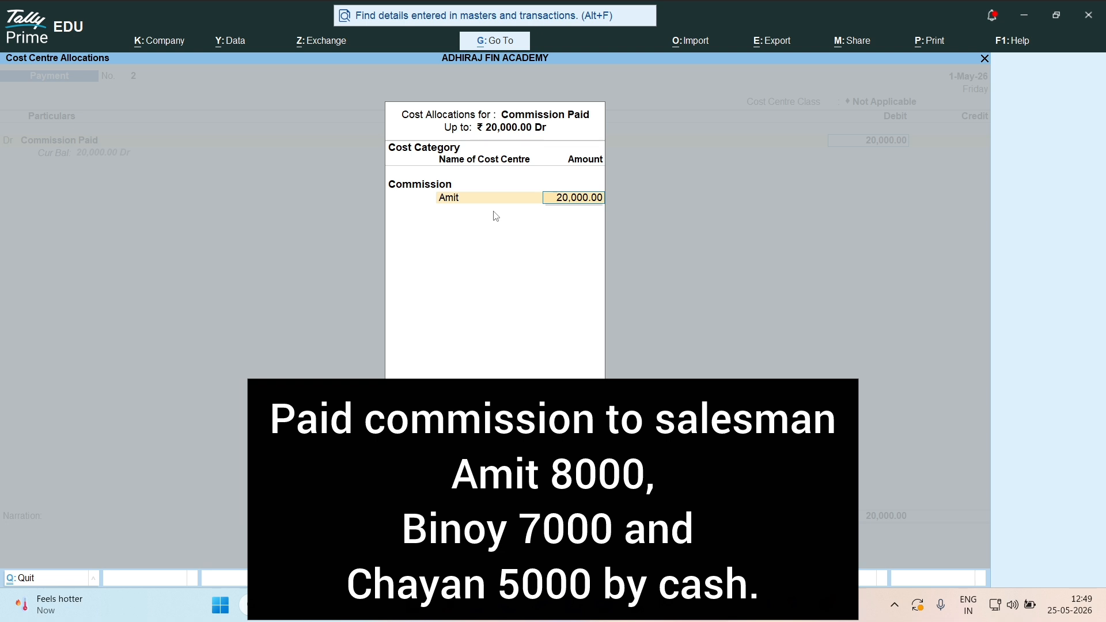
text(7000)
key(Return)
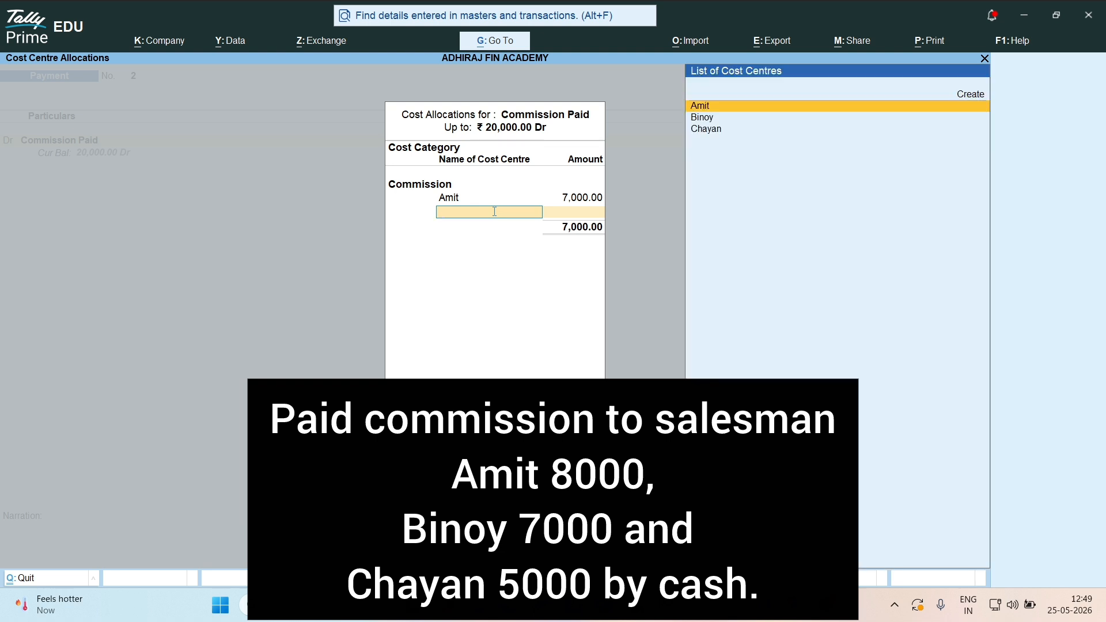
key(Down)
key(Return)
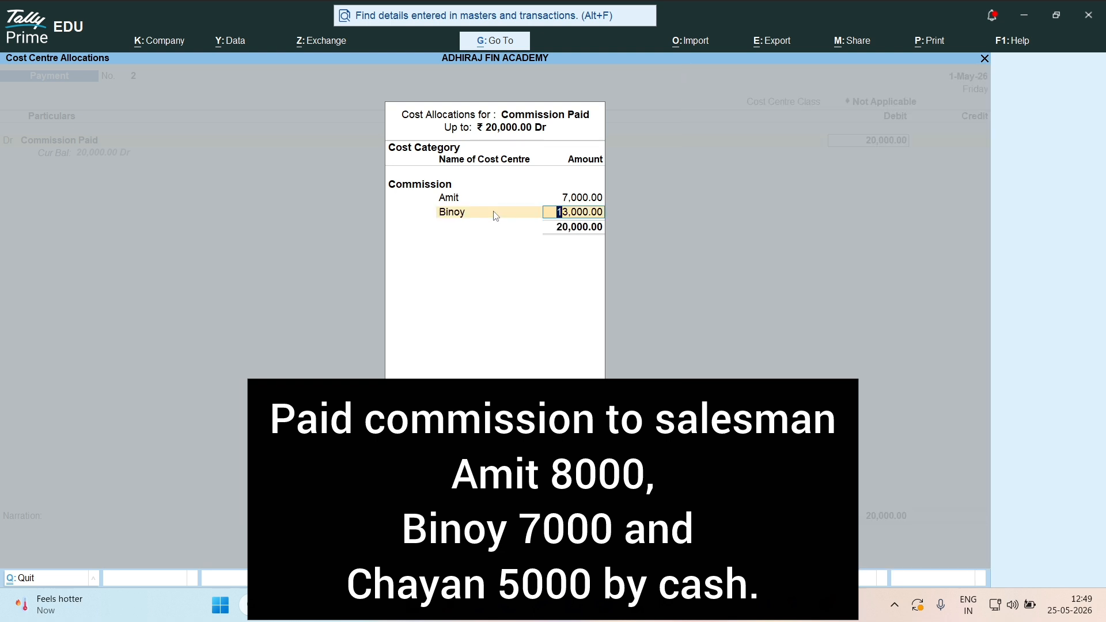
text(8000)
key(Return)
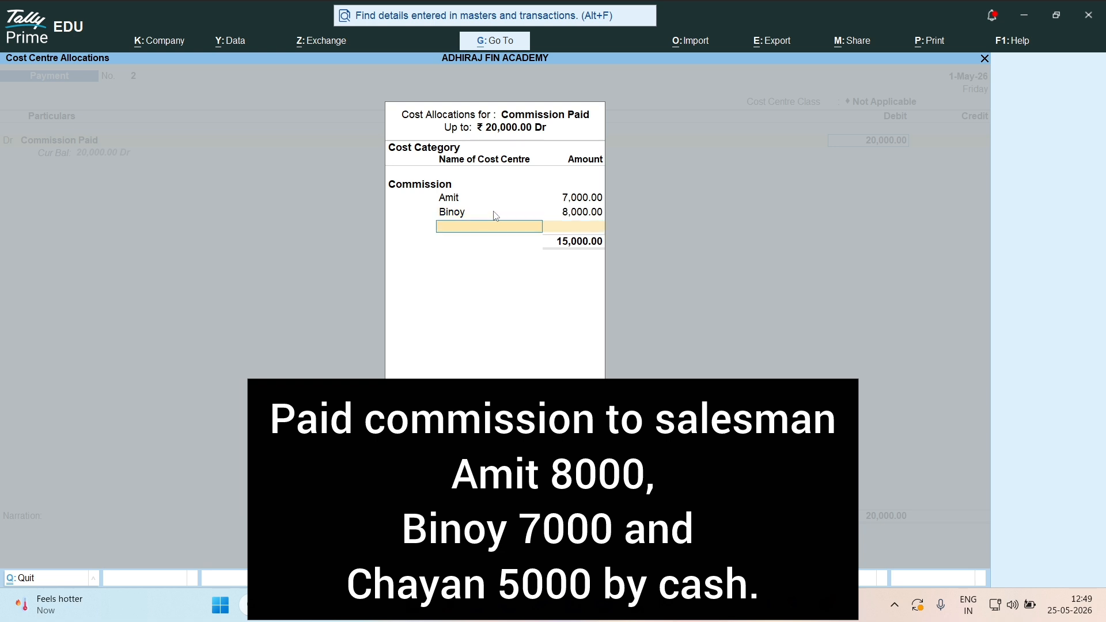
Allocate 5,000 to the third salesman's cost centre, then credit Cash with 20,000.
text(Ch)
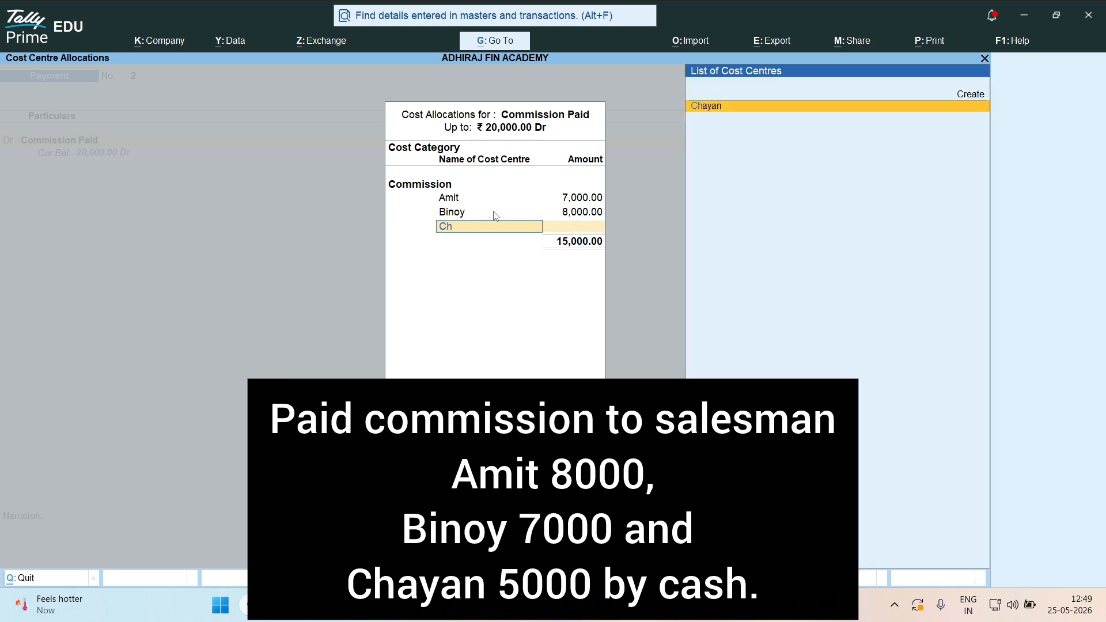
key(Return)
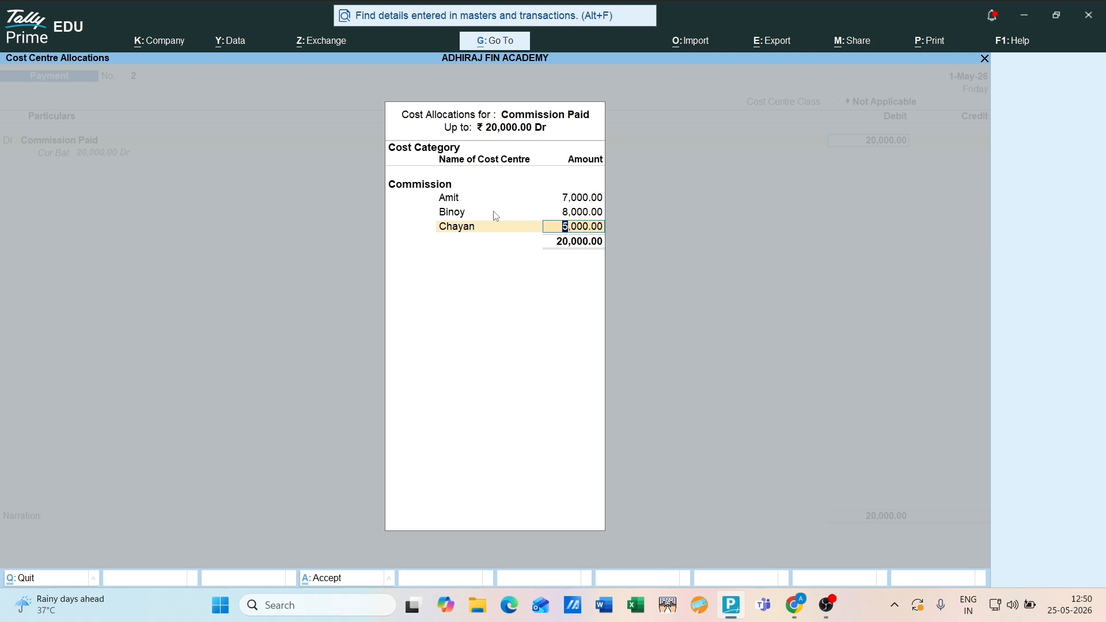
key(Return)
key(Return)
key(Return)
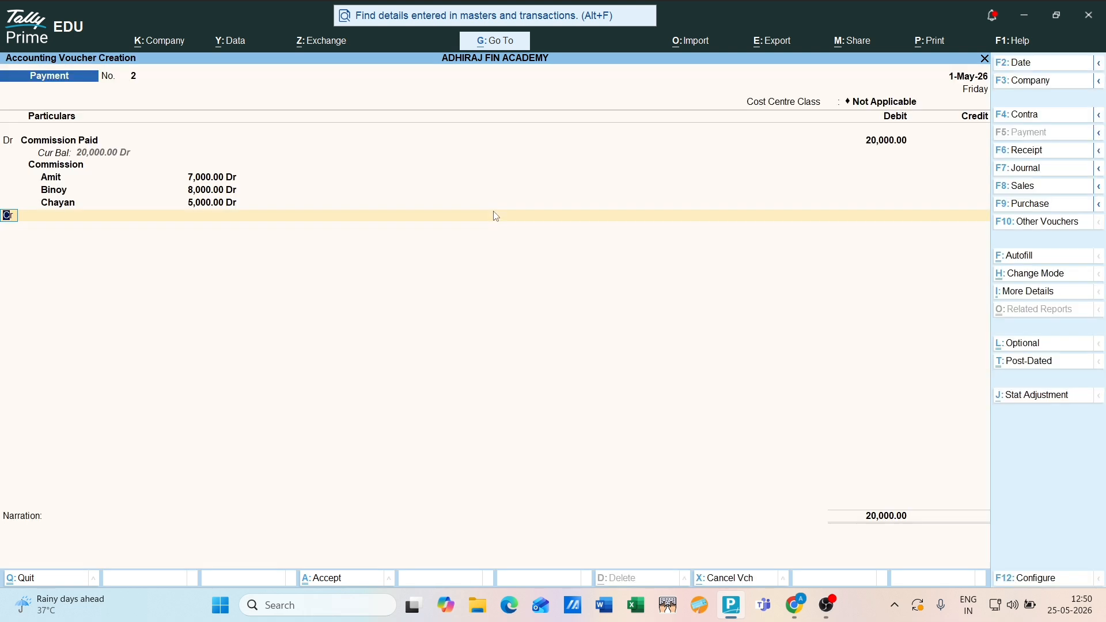
key(Return)
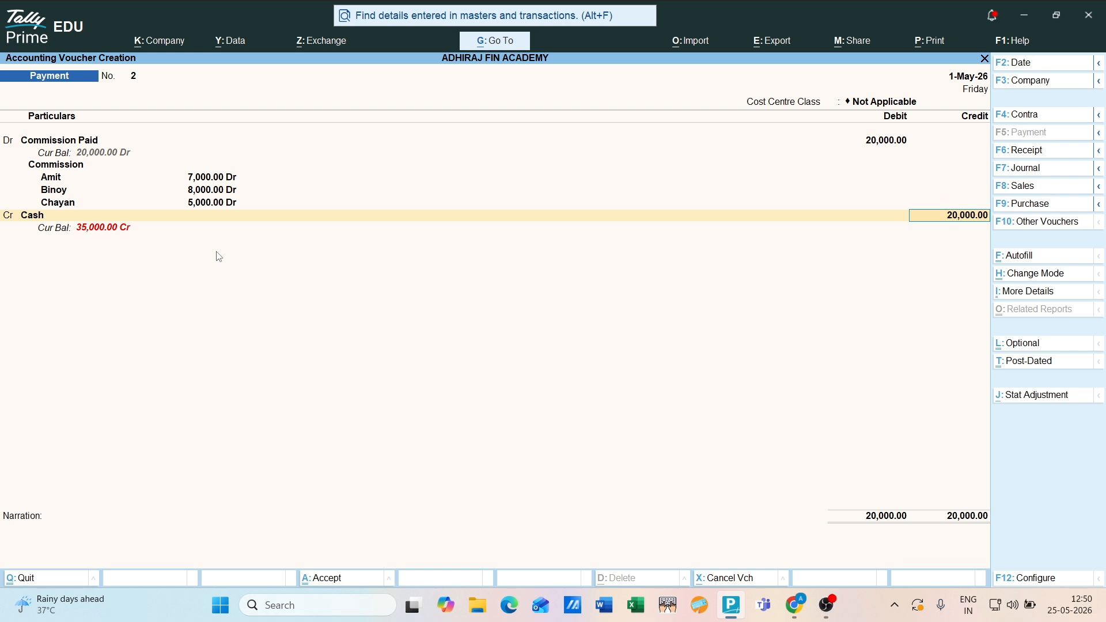
Alter the Cash ledger from within the voucher, giving it an opening balance of 100000 Dr, and save it.
key(BackSpace)
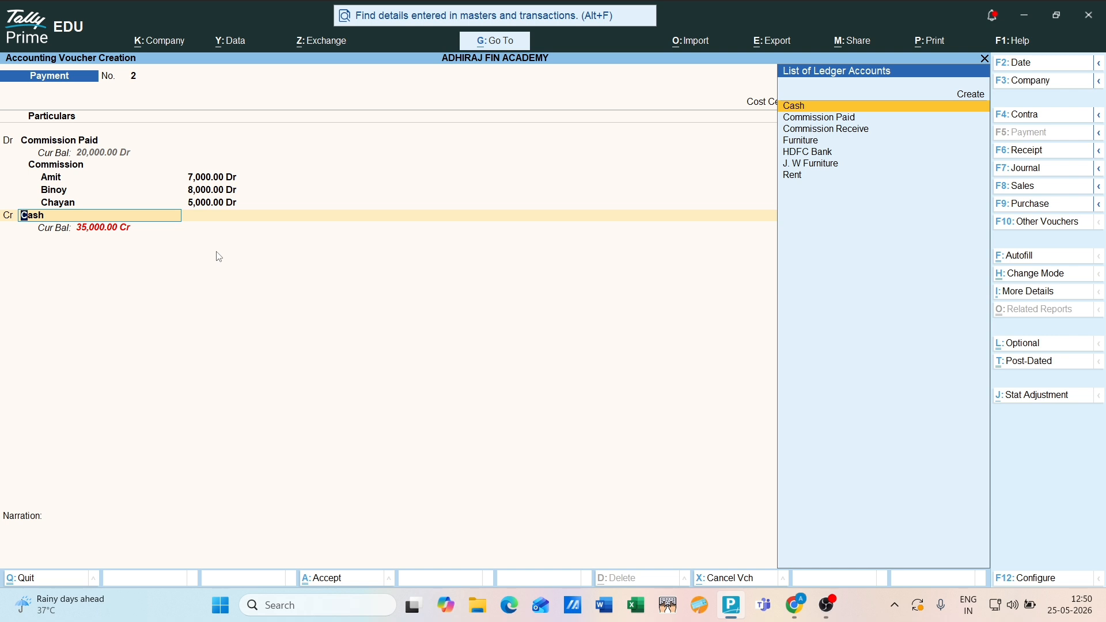
key(ctrl)
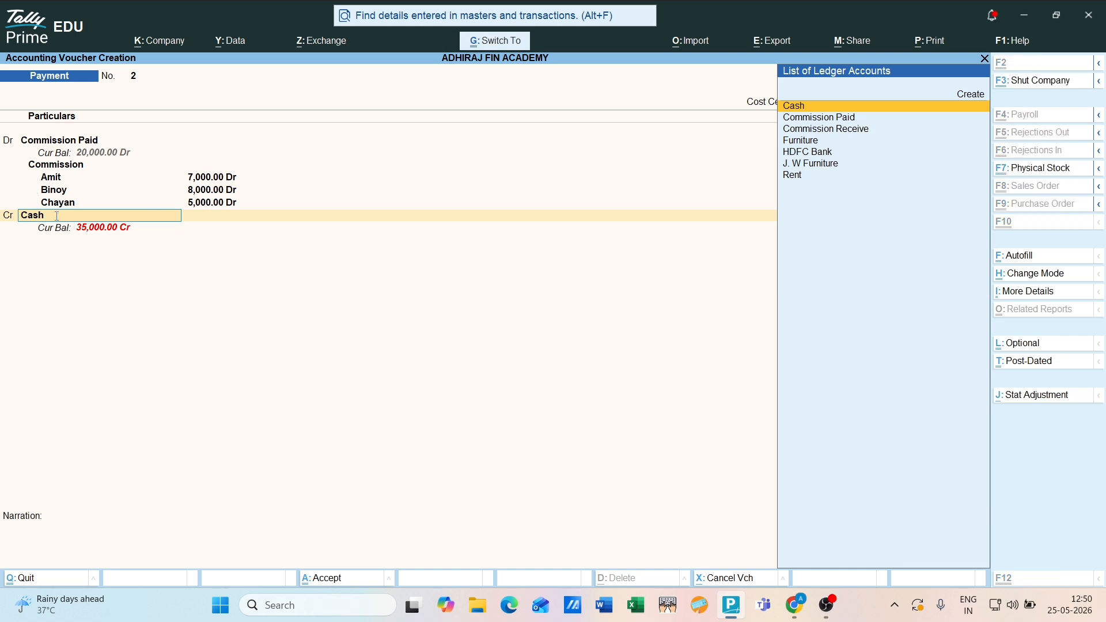
key(ctrl+Return)
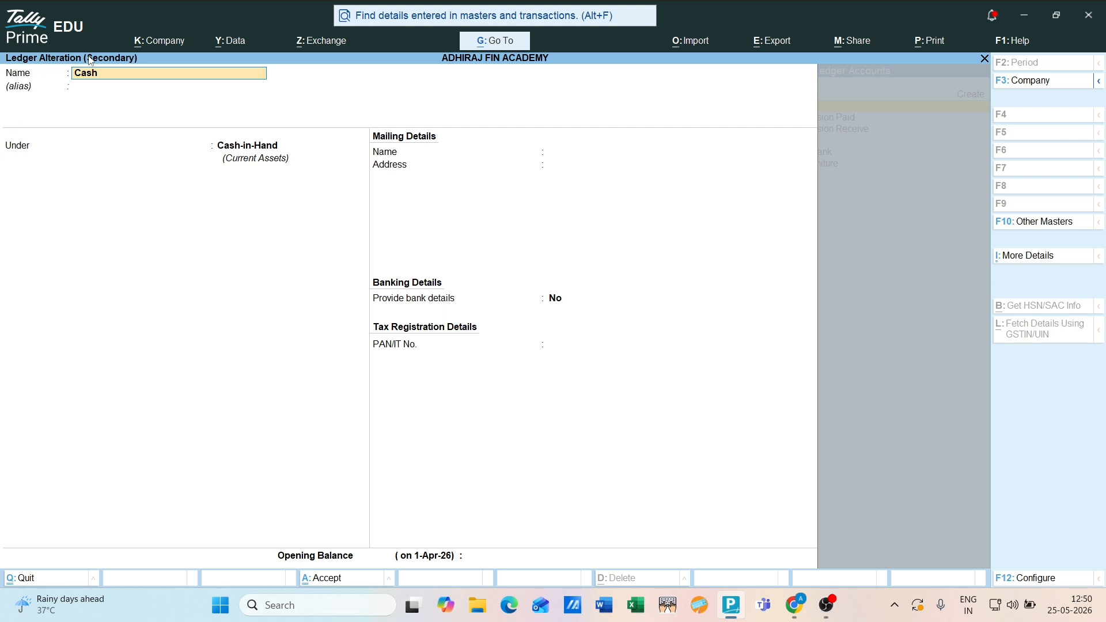
click(273, 160)
key(Return)
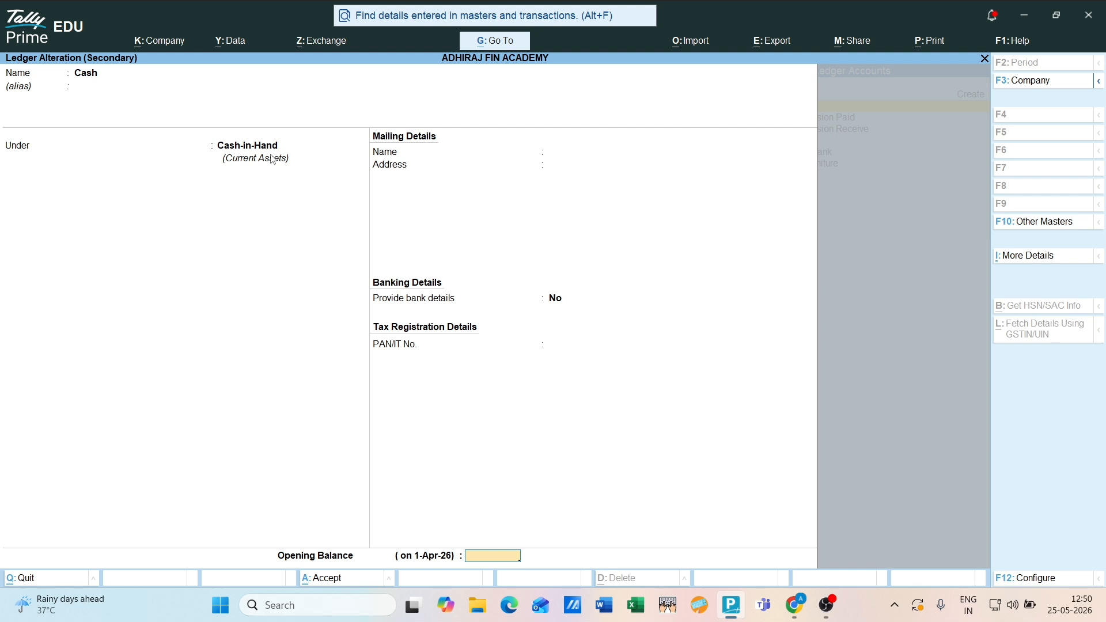
text(100000)
key(Return)
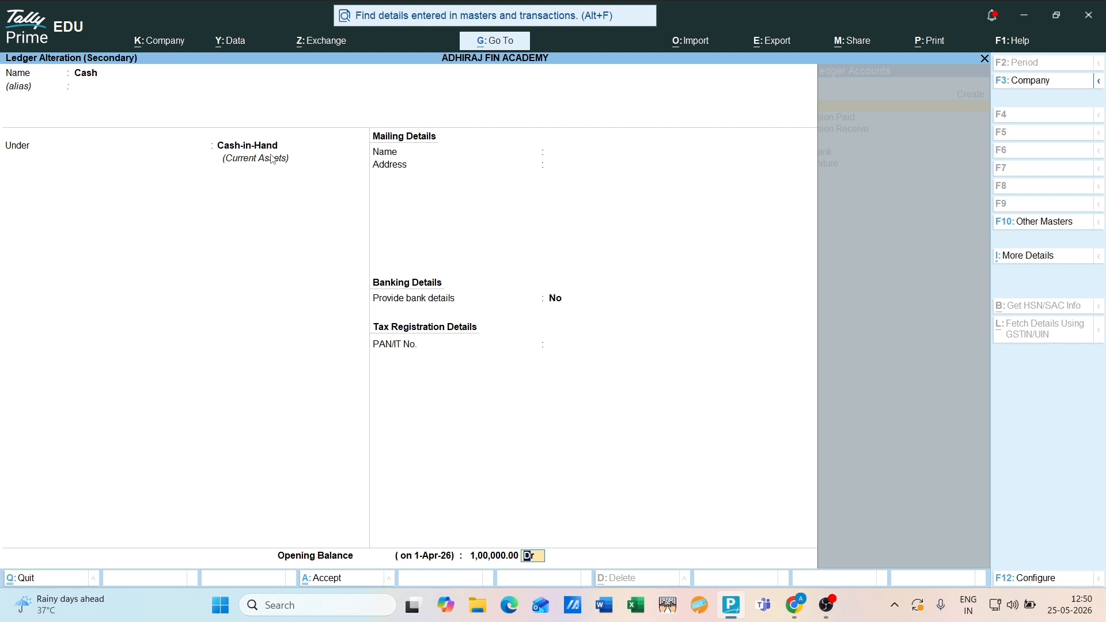
key(Return)
key(Return)
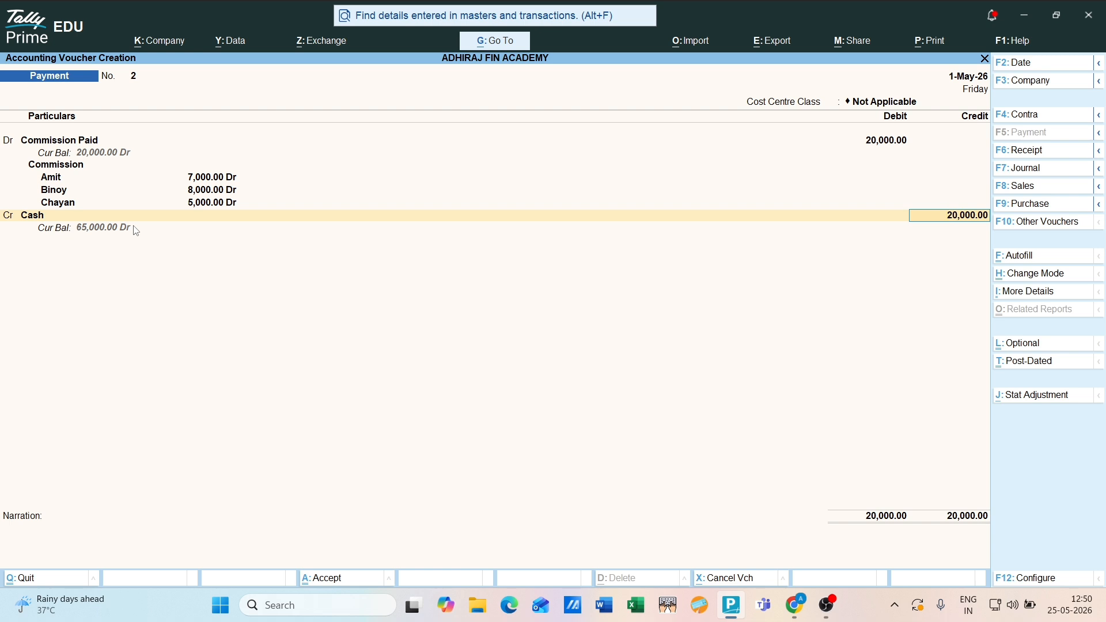
Accept the commission payment voucher without a narration and return to the Gateway of Tally.
key(Return)
key(Return)
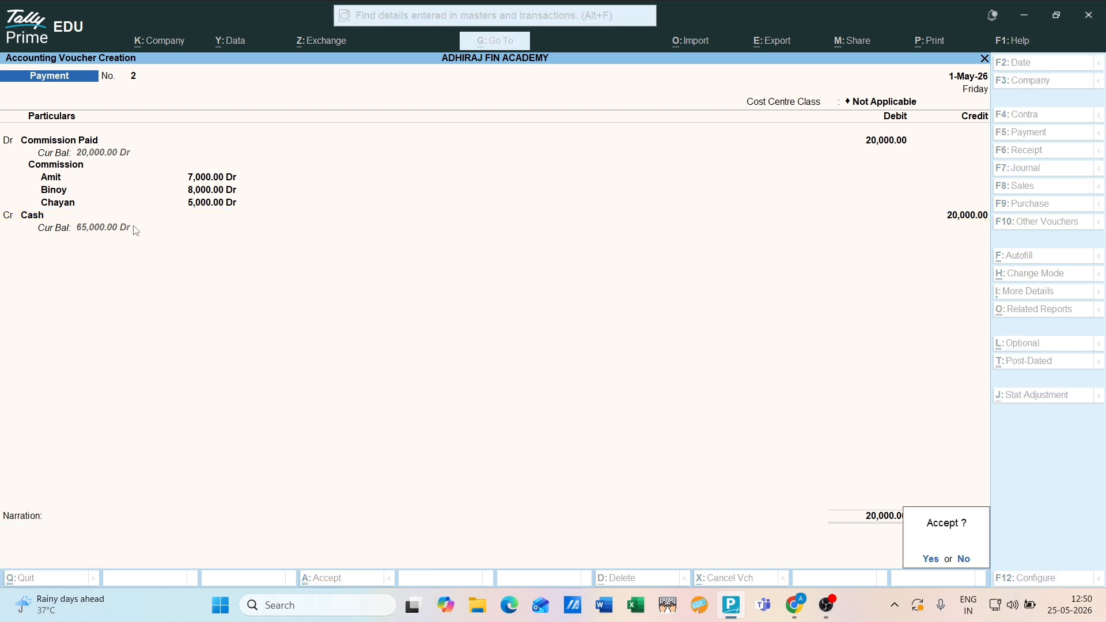
key(Return)
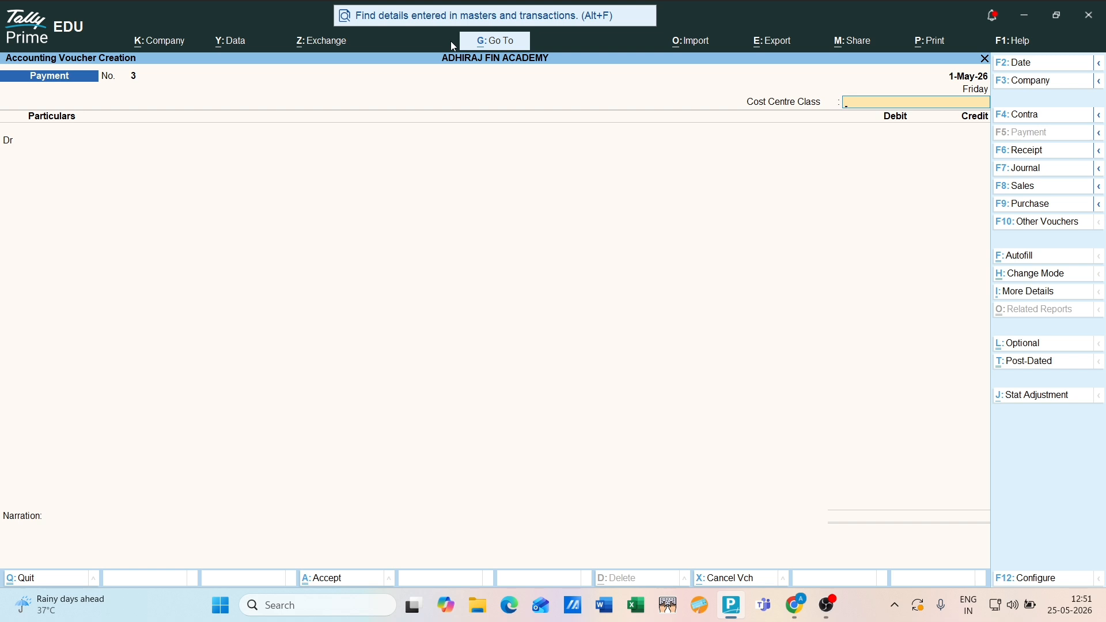
key(Escape)
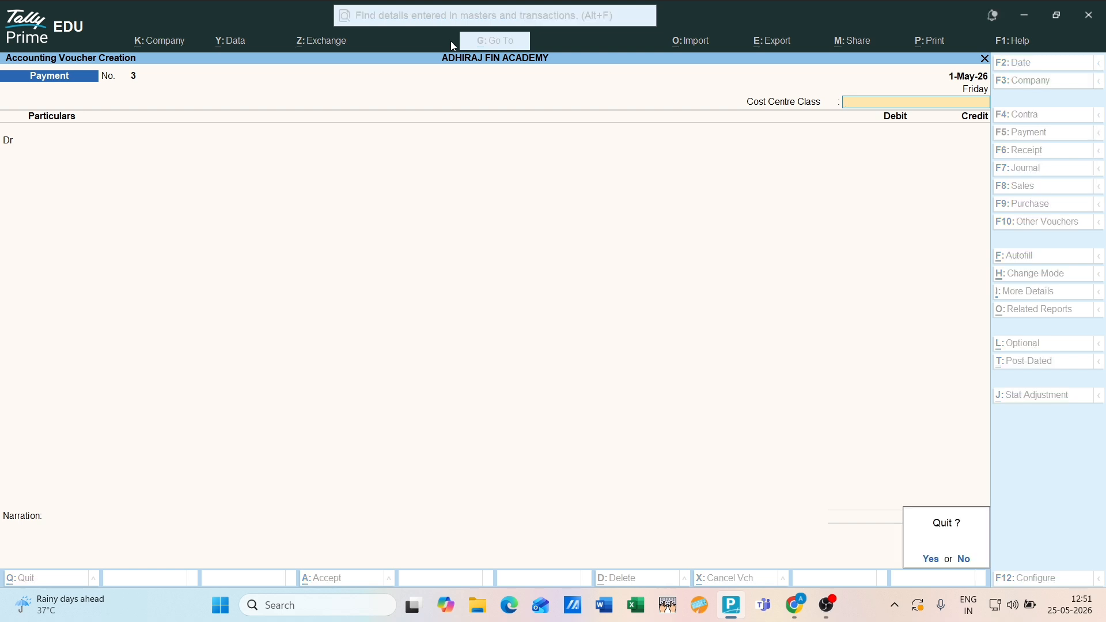
key(Return)
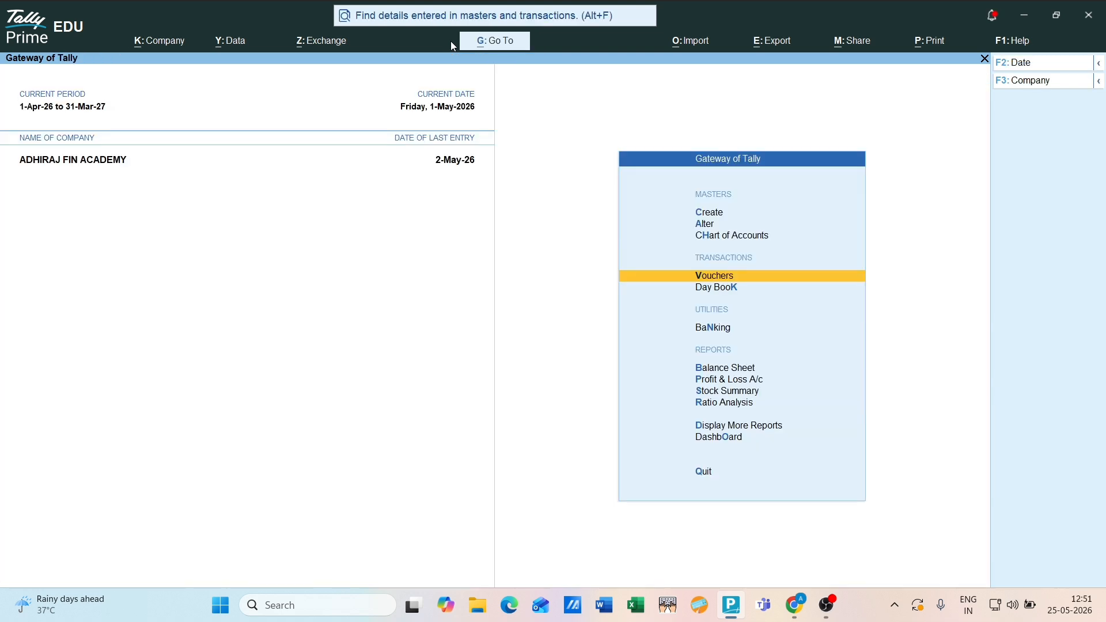
Open the cost centre Category Summary report and examine the Commission category's amounts for each salesman.
key(Down)
key(Down)
key(Down)
key(Down)
key(Down)
key(Down)
key(Down)
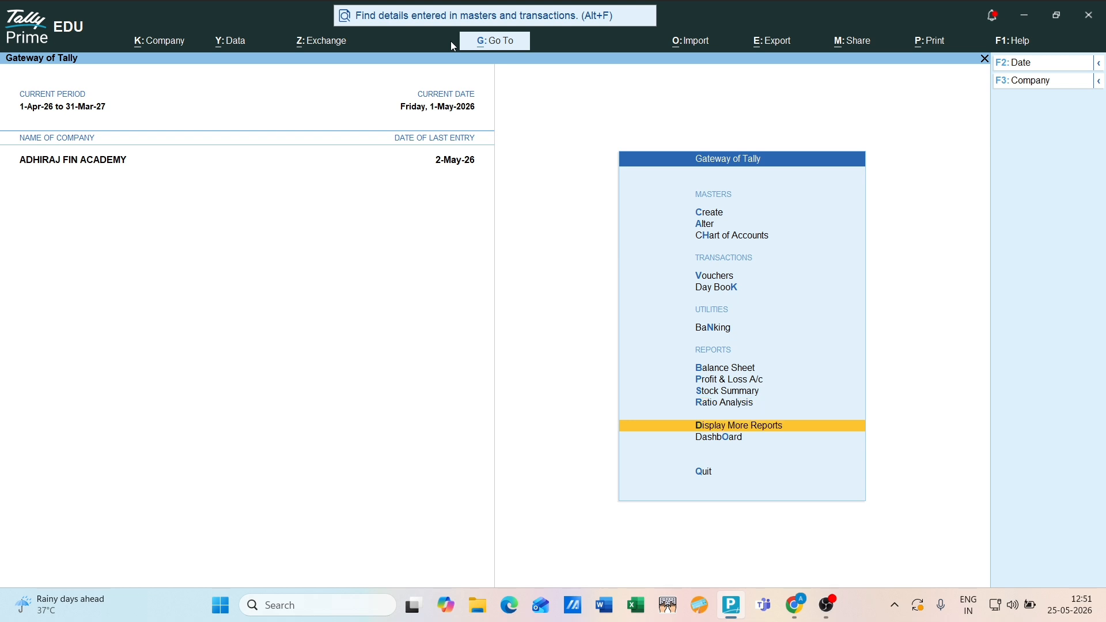
key(Return)
key(Down)
key(Down)
key(Down)
key(Down)
key(Down)
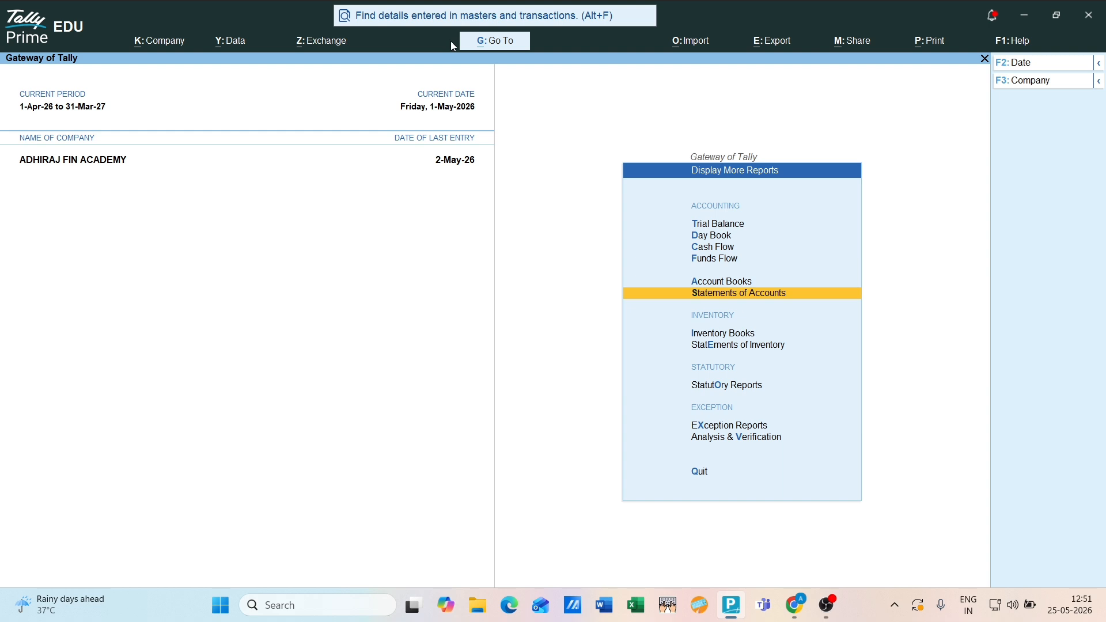
key(Return)
key(Down)
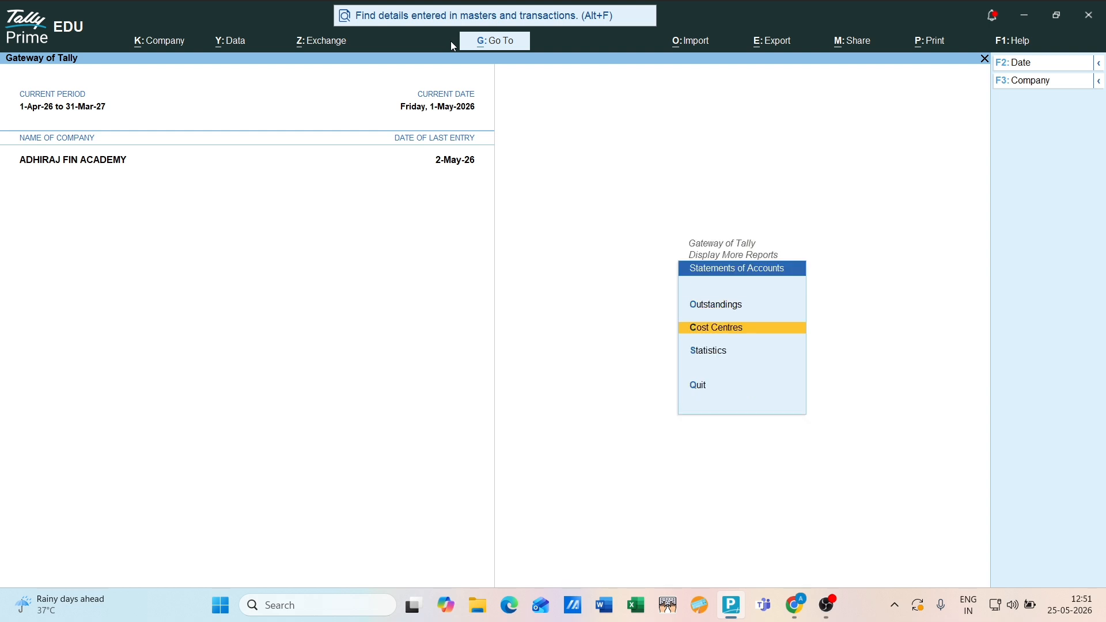
key(Return)
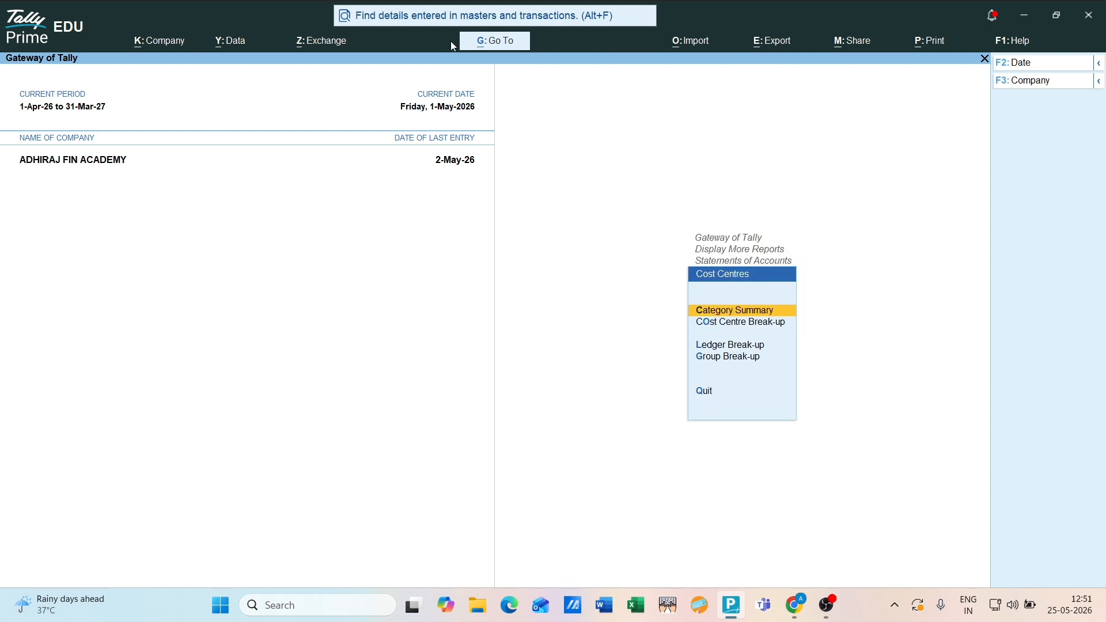
key(Return)
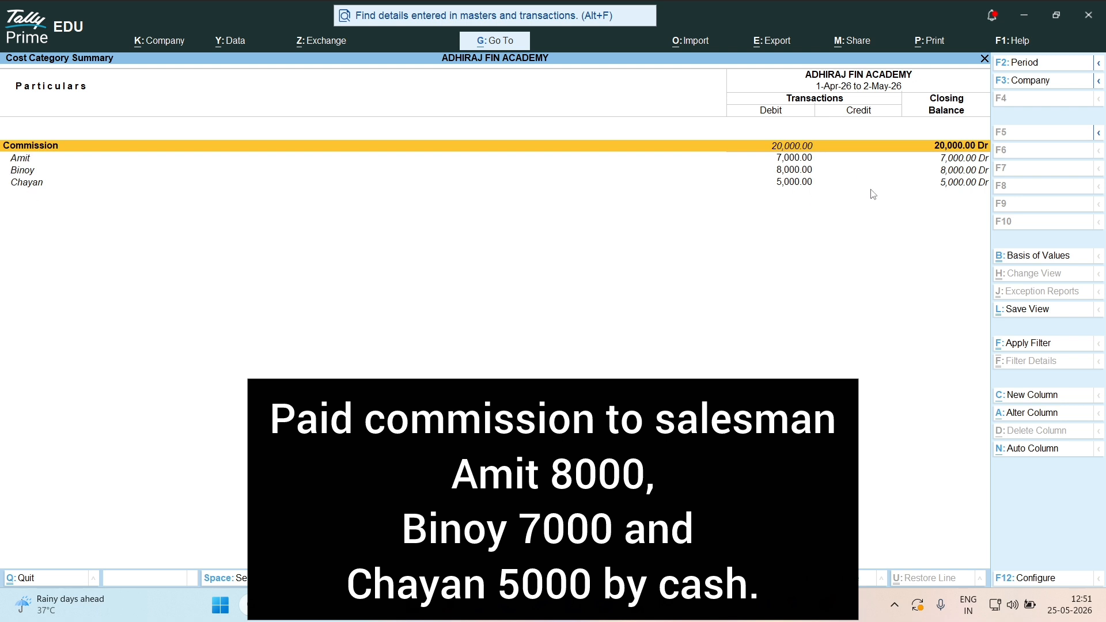
key(ctrl)
key(ctrl)
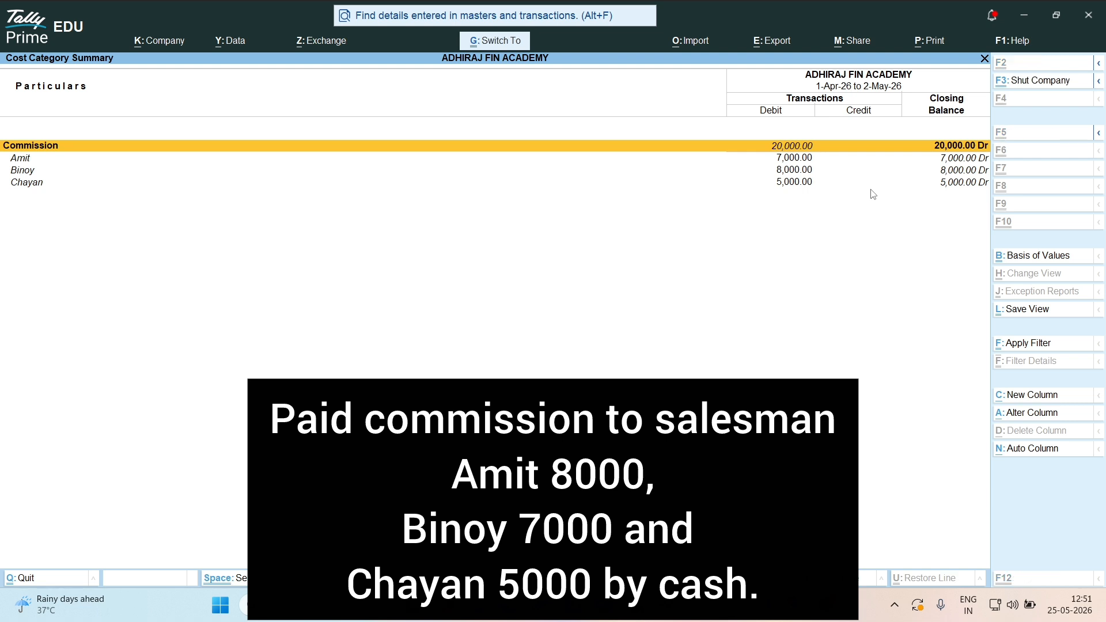